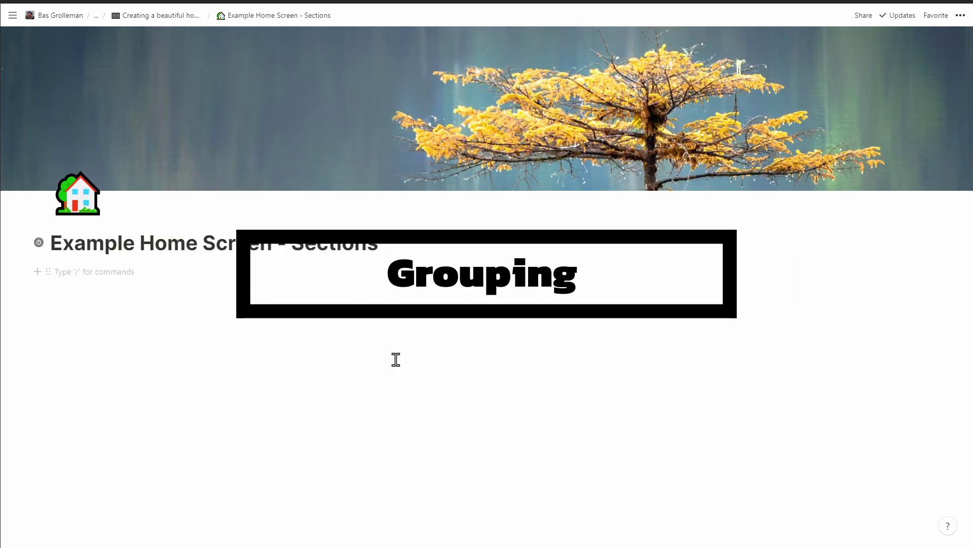
# Type Section 1, Section 2 and Section 3 on separate lines.
pyautogui.write('Section 1')
pyautogui.press('Return')
pyautogui.write('Section 2')
pyautogui.press('Return')
pyautogui.write('Section 3')
pyautogui.press('Return')
# Give Section 3 a red, Section 2 a pink and Section 1 a blue background, then put Section 2 in a column beside Section 1.
pyautogui.click(47, 357)
pyautogui.moveTo(87, 408)
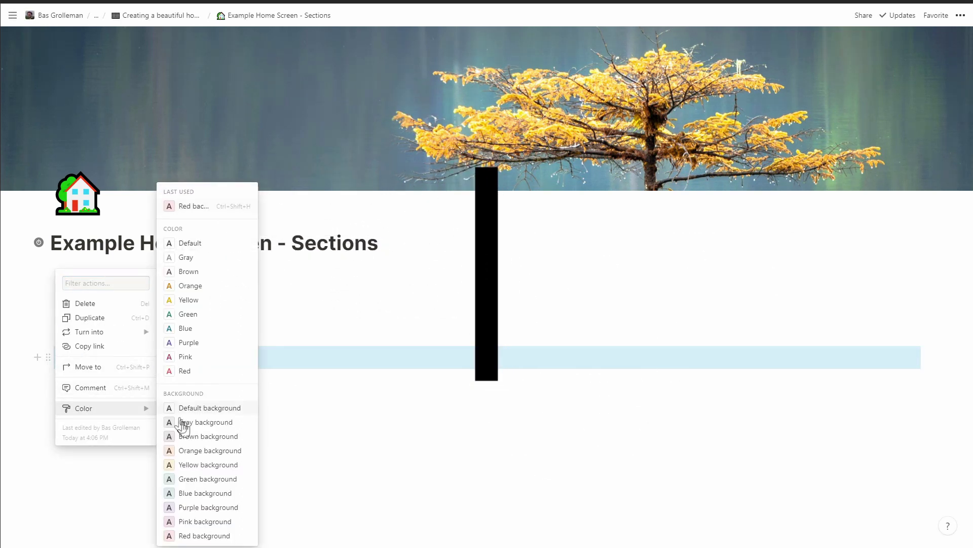
pyautogui.click(203, 536)
pyautogui.click(48, 315)
pyautogui.moveTo(96, 367)
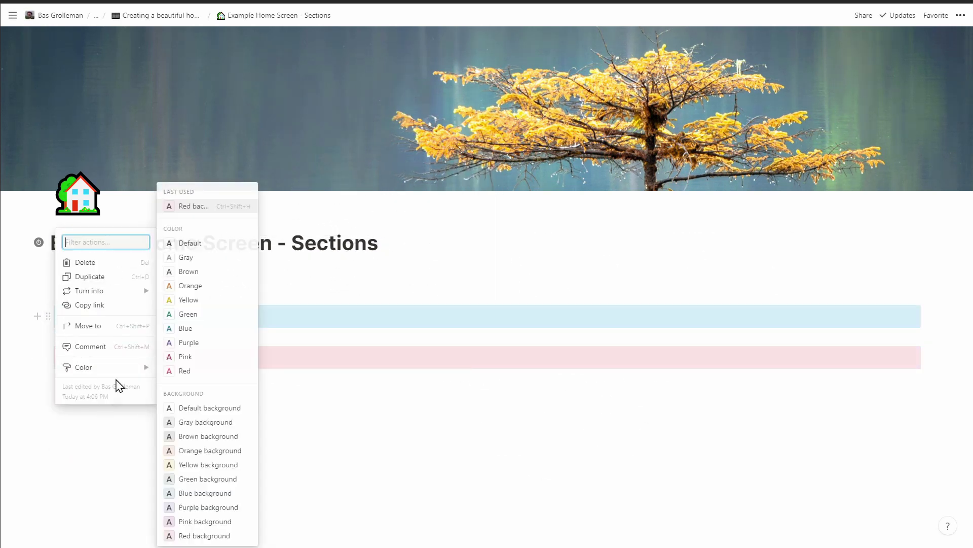
pyautogui.click(193, 521)
pyautogui.click(47, 274)
pyautogui.moveTo(94, 326)
pyautogui.click(193, 459)
pyautogui.moveTo(47, 317); pyautogui.dragTo(938, 287)
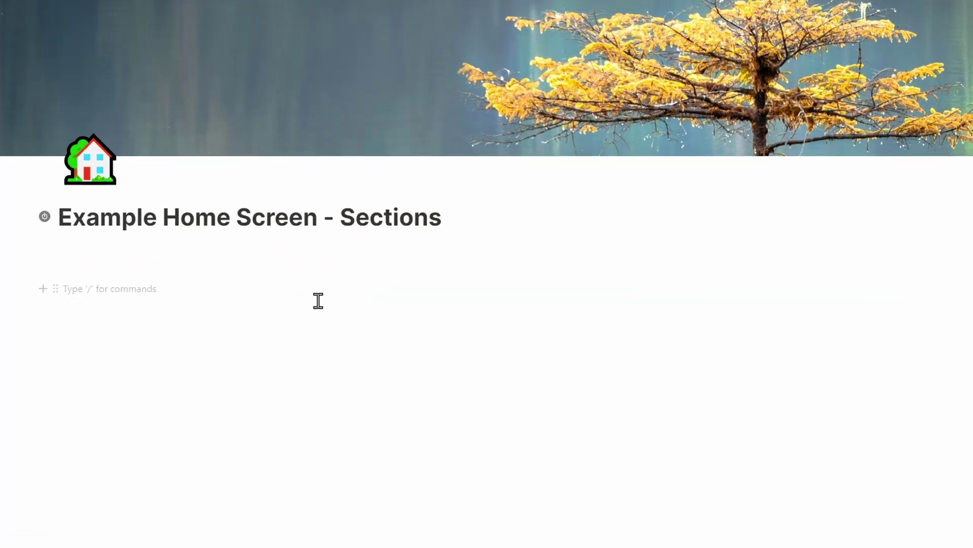
# Type Cheese, Tomato and Mushrooms on separate lines.
pyautogui.write('Cheese')
pyautogui.press('Return')
pyautogui.write('Tomato')
pyautogui.write('ooms')
pyautogui.press('Return')
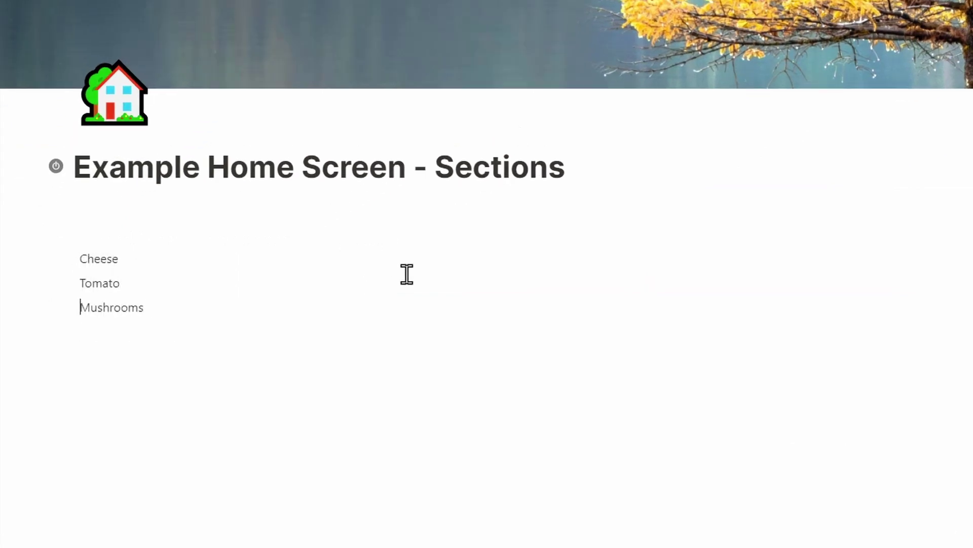
# Create a sub-page named Pizza with /page.
pyautogui.write('/page')
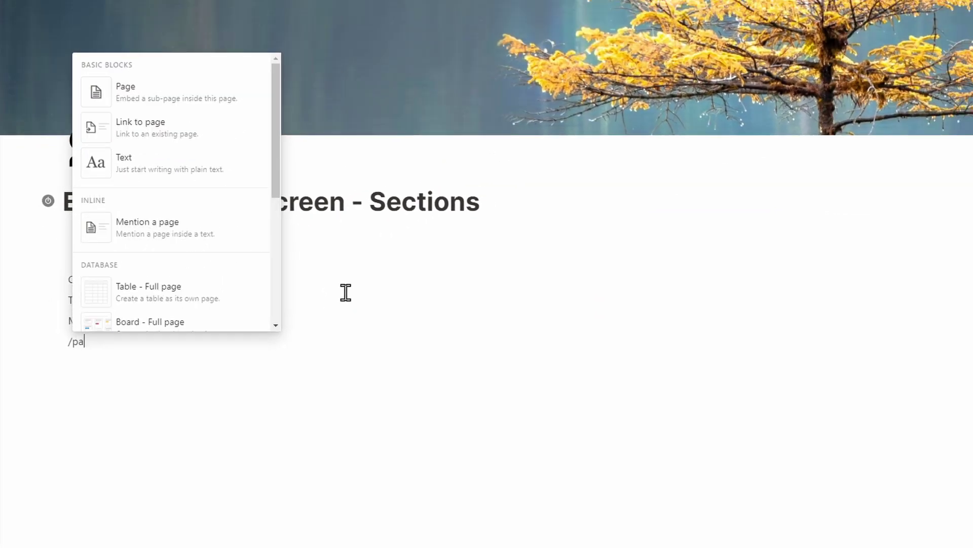
pyautogui.press('Return')
pyautogui.write('Pizza')
pyautogui.press('Return')
# Return to the Sections page and delete the Cheese, Tomato and Mushrooms lines.
pyautogui.click(157, 16)
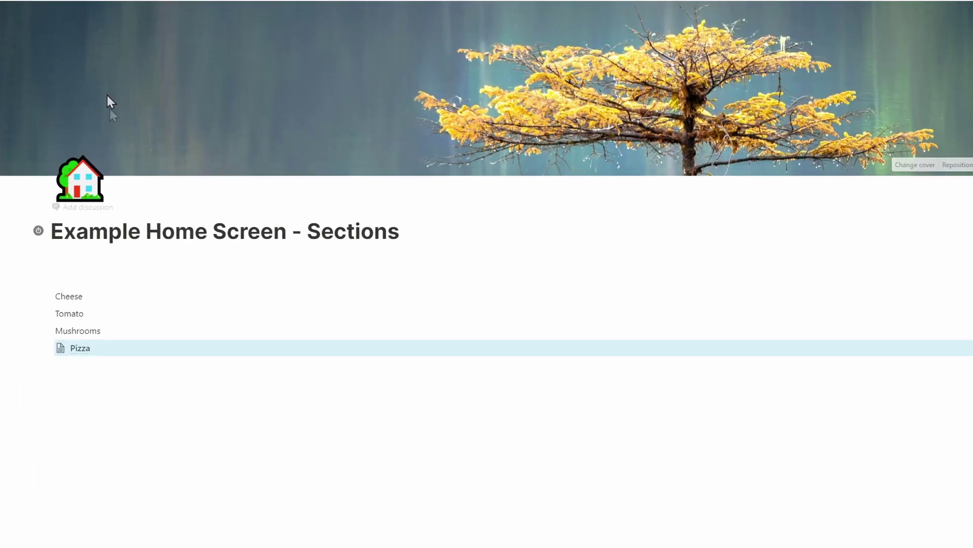
pyautogui.moveTo(103, 270); pyautogui.dragTo(55, 241)
pyautogui.press('BackSpace')
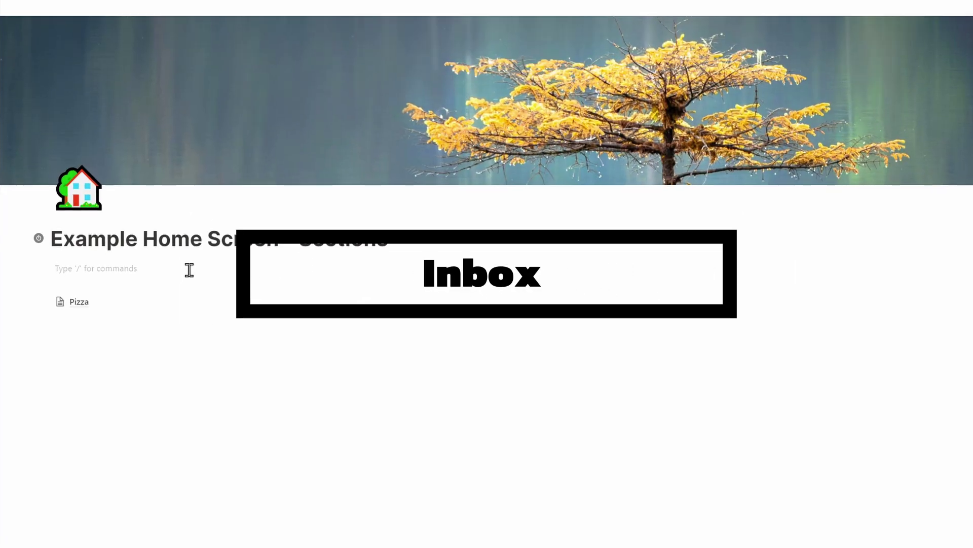
# Insert an inline list database named Inbox and delete its Page 1 entry.
pyautogui.write('/list inl')
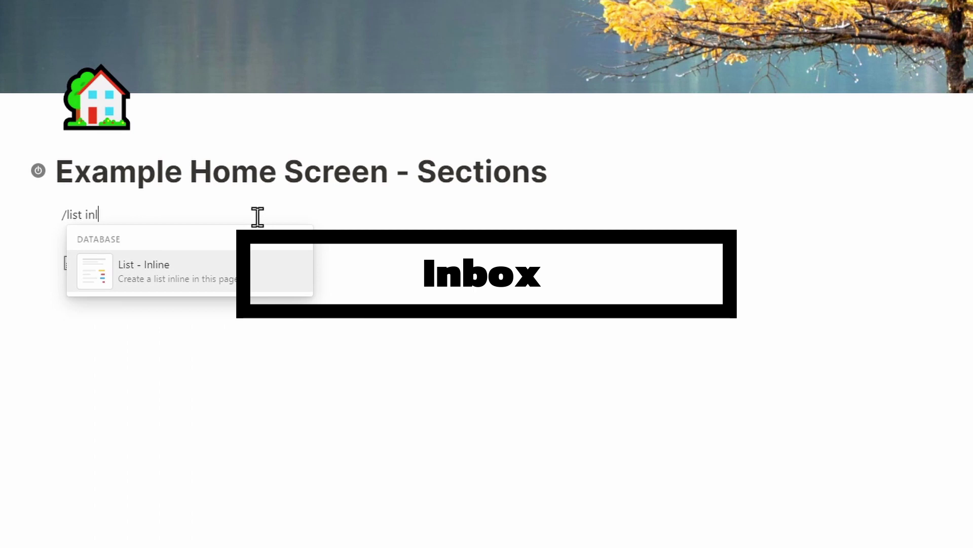
pyautogui.press('Return')
pyautogui.write('Inbox')
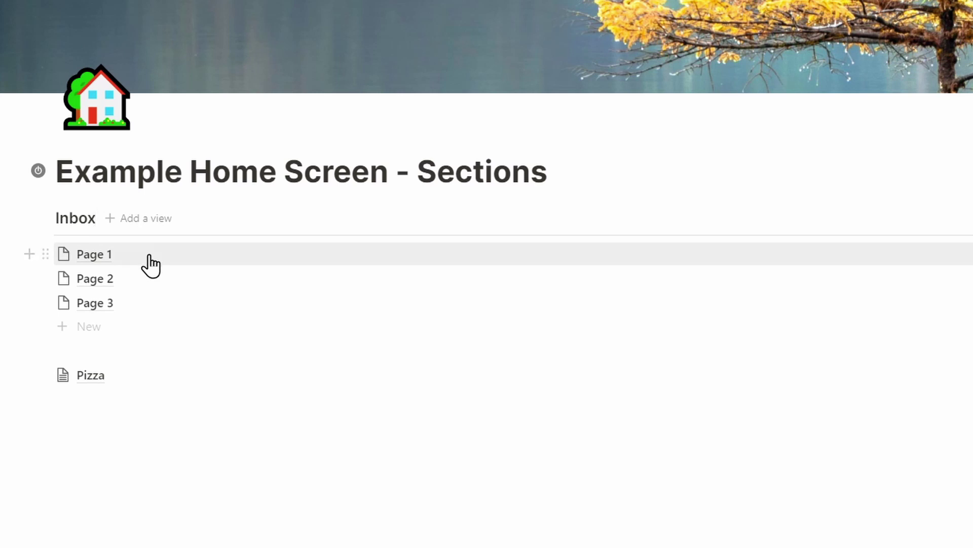
pyautogui.rightClick(170, 263)
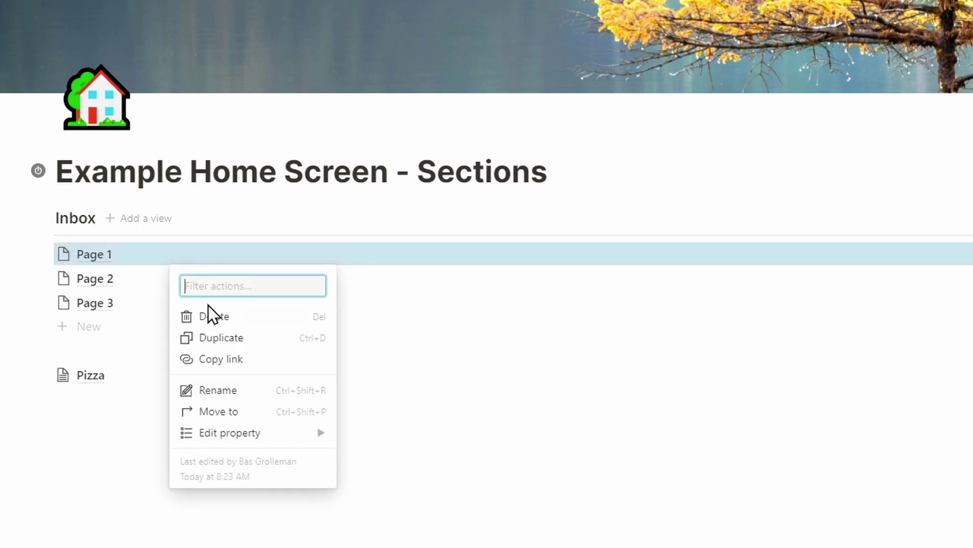
pyautogui.click(216, 318)
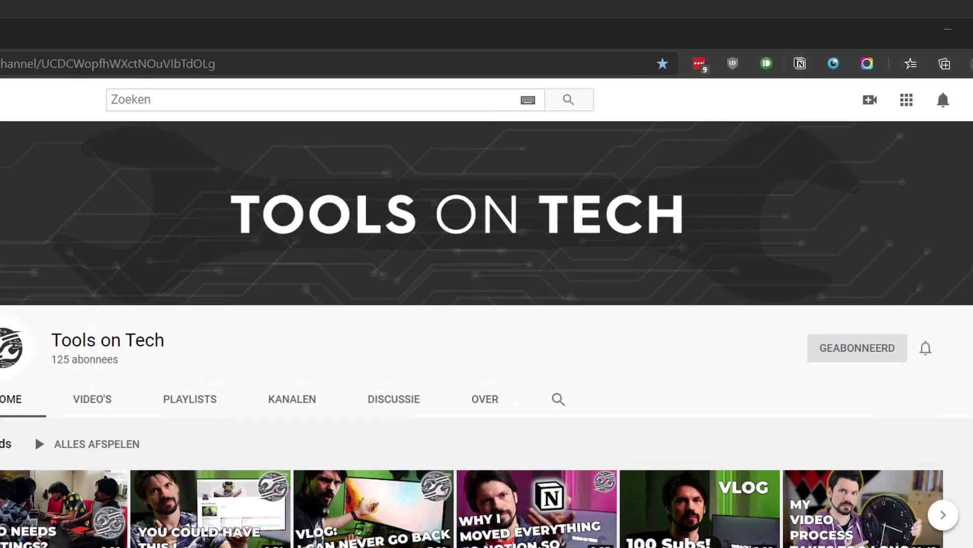
# Save the Tools on Tech YouTube page to the Notion Inbox with the Web Clipper.
pyautogui.click(800, 64)
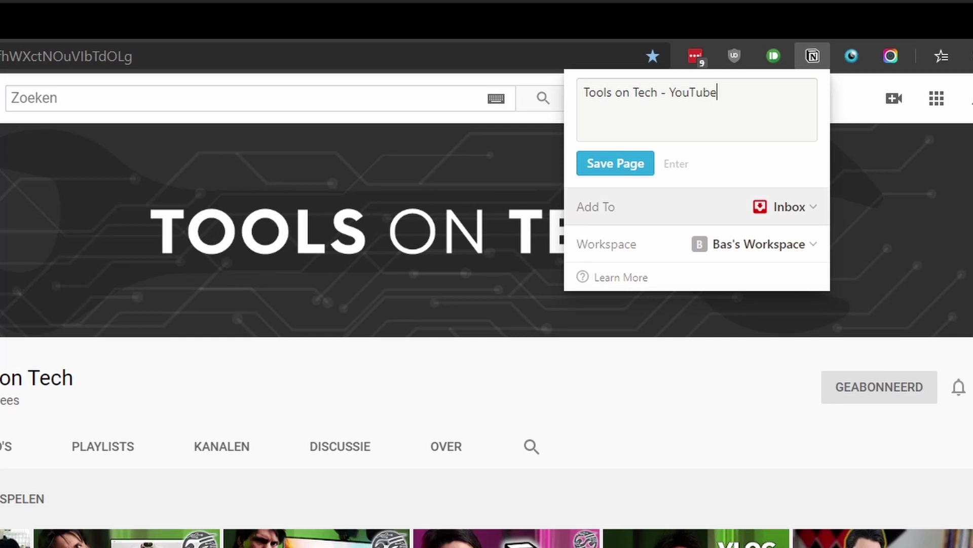
pyautogui.click(616, 163)
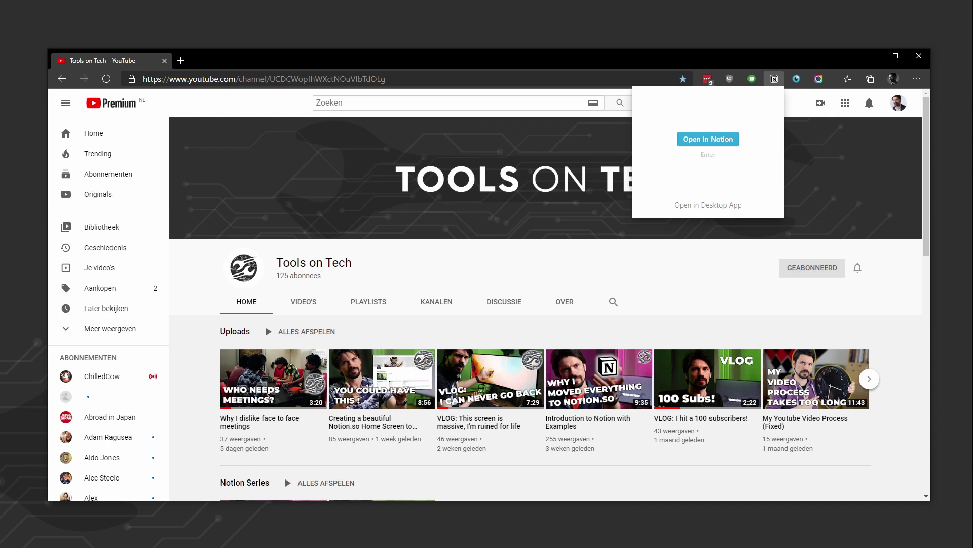
pyautogui.press('Escape')
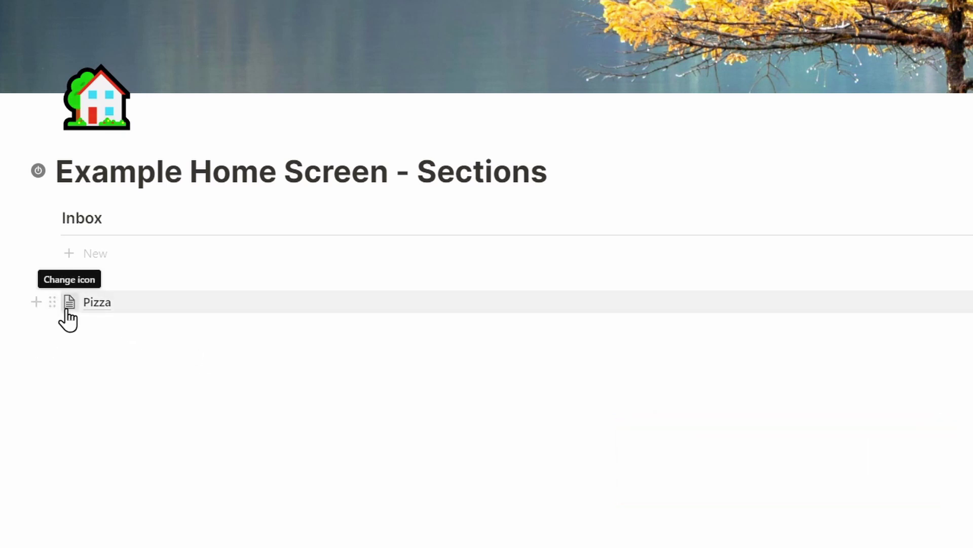
# Move Pizza into the Inbox list and paste the sea image into a resized column beside it.
pyautogui.moveTo(48, 302); pyautogui.dragTo(96, 237)
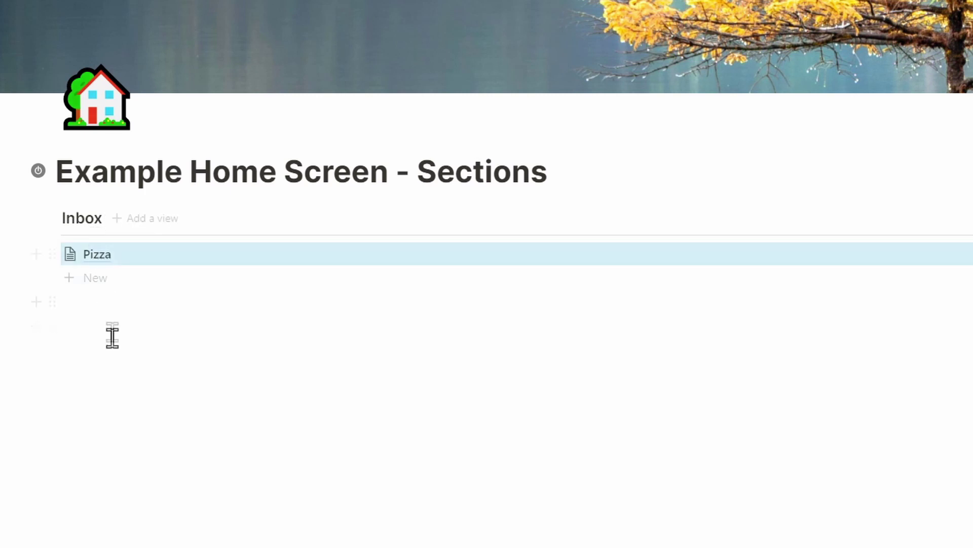
pyautogui.click(112, 341)
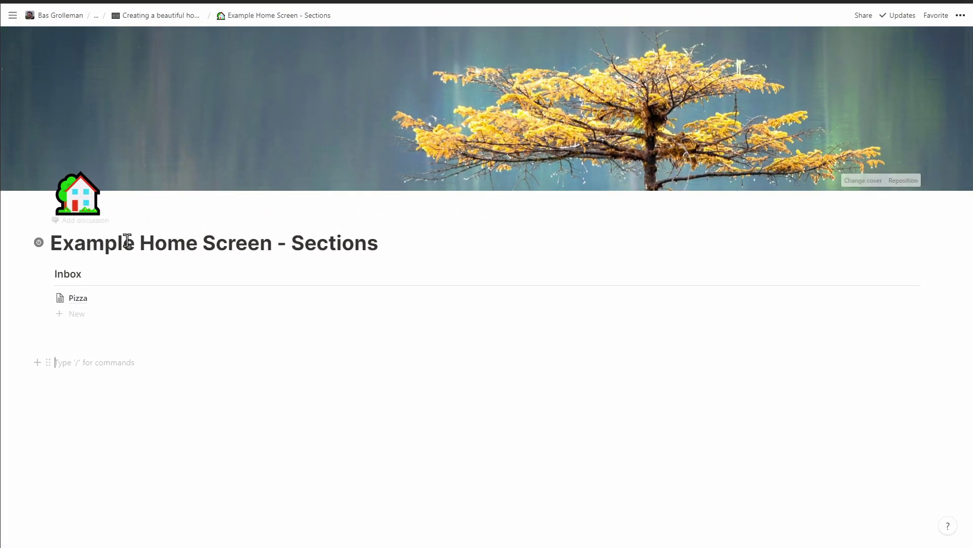
pyautogui.hotkey('ctrl', 'v')
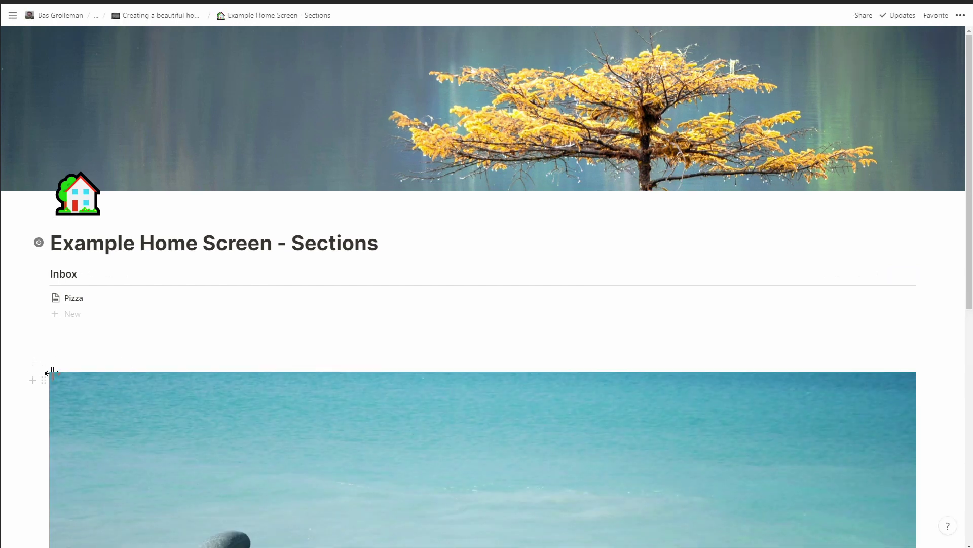
pyautogui.moveTo(45, 375); pyautogui.dragTo(963, 276)
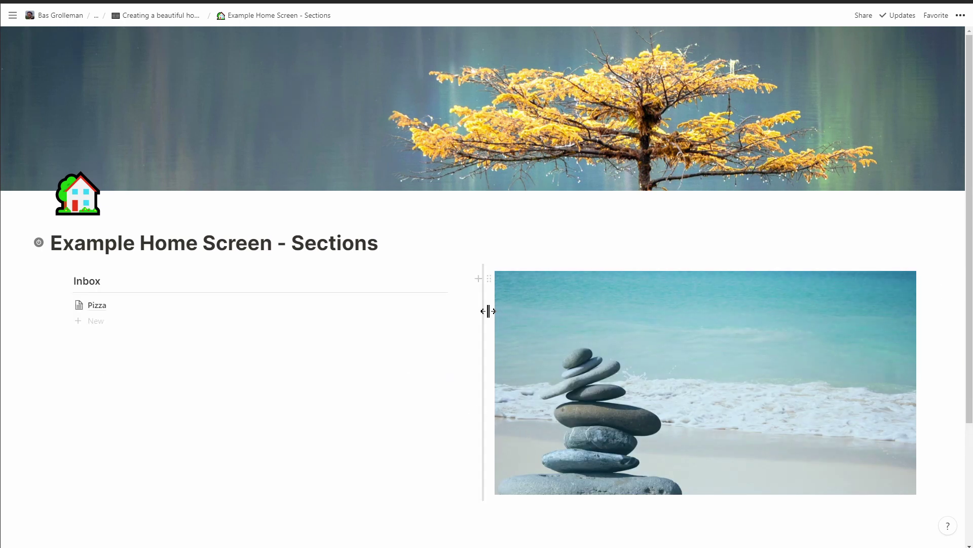
pyautogui.moveTo(487, 311); pyautogui.dragTo(510, 320)
pyautogui.moveTo(570, 323); pyautogui.dragTo(695, 309)
pyautogui.click(539, 452)
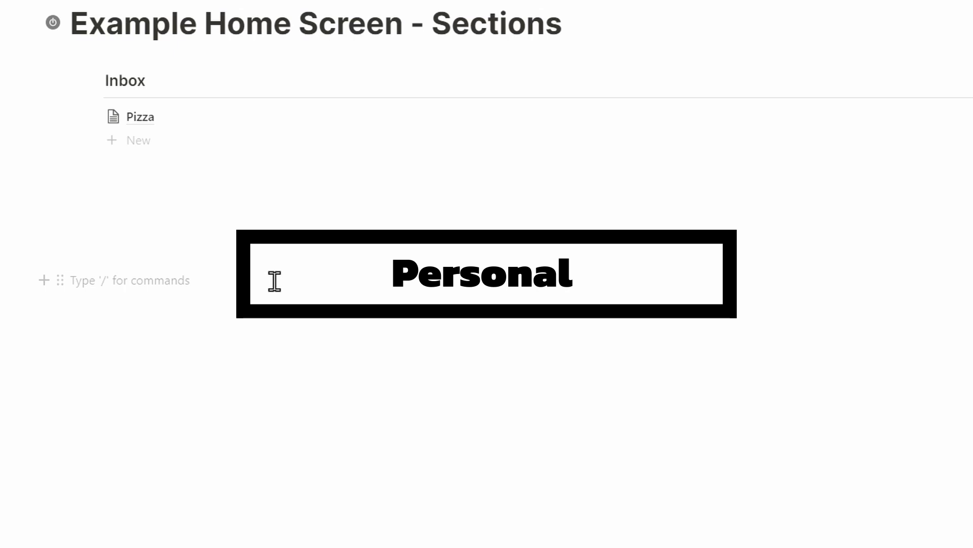
# Add a Personal heading with a house emoji and a teal background.
pyautogui.write('# Personal')
pyautogui.press('Home')
pyautogui.press('super+period')
pyautogui.write('hou')
pyautogui.click(139, 421)
pyautogui.click(57, 308)
pyautogui.moveTo(207, 396)
pyautogui.click(282, 450)
# List Family & Friends, Projects, Weekly Gratitude log and Workout below the Personal heading.
pyautogui.click(188, 354)
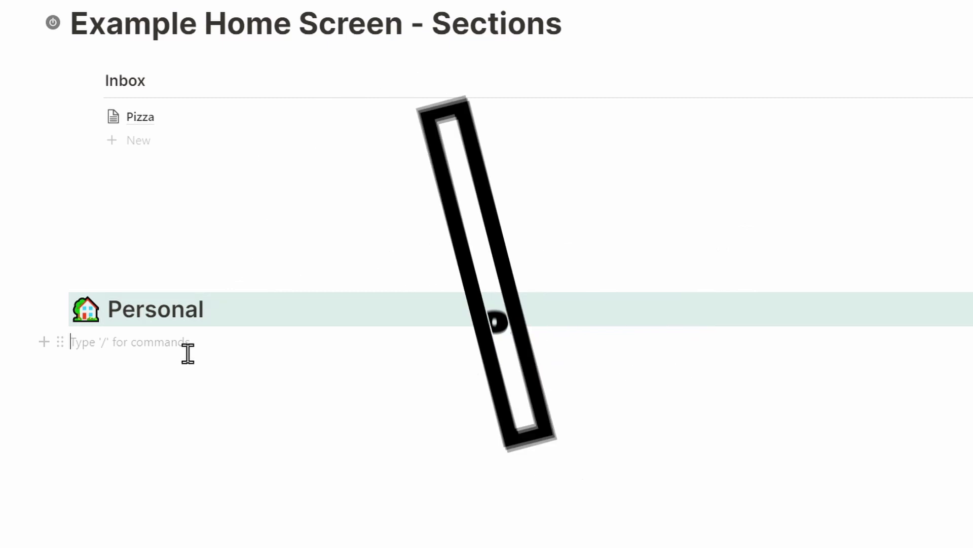
pyautogui.write('Family & Friends')
pyautogui.press('Return')
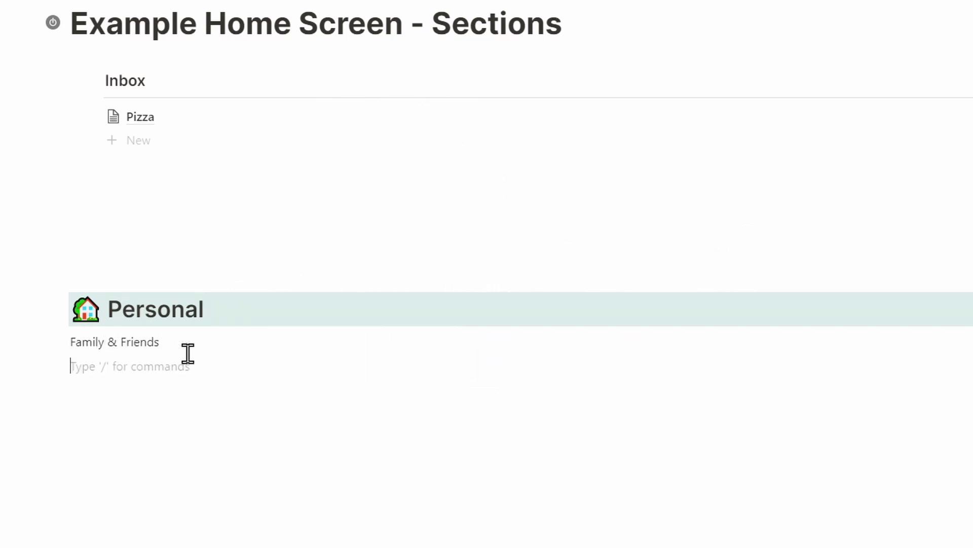
pyautogui.write('Projects')
pyautogui.press('Return')
pyautogui.write('Weekly Gratitude log')
pyautogui.press('Return')
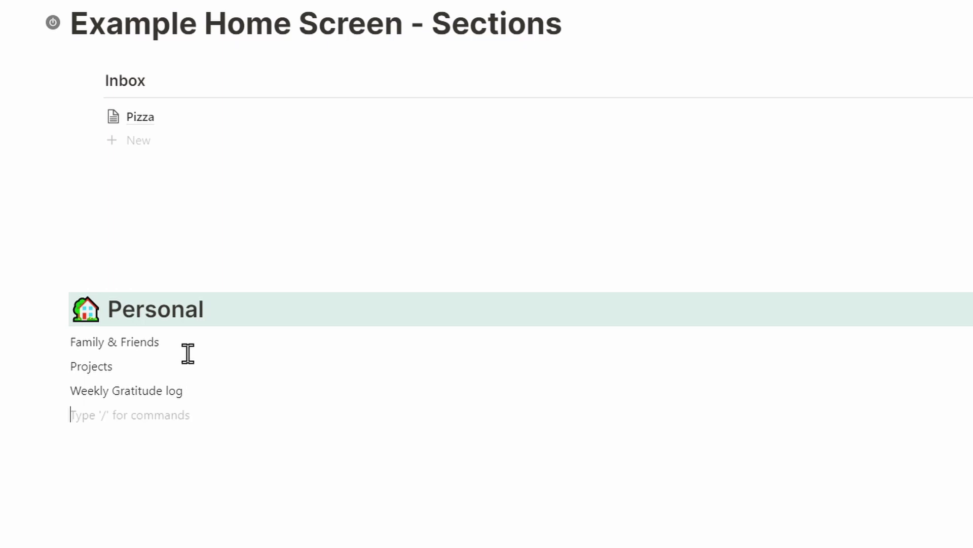
pyautogui.write('Work')
pyautogui.press('Return')
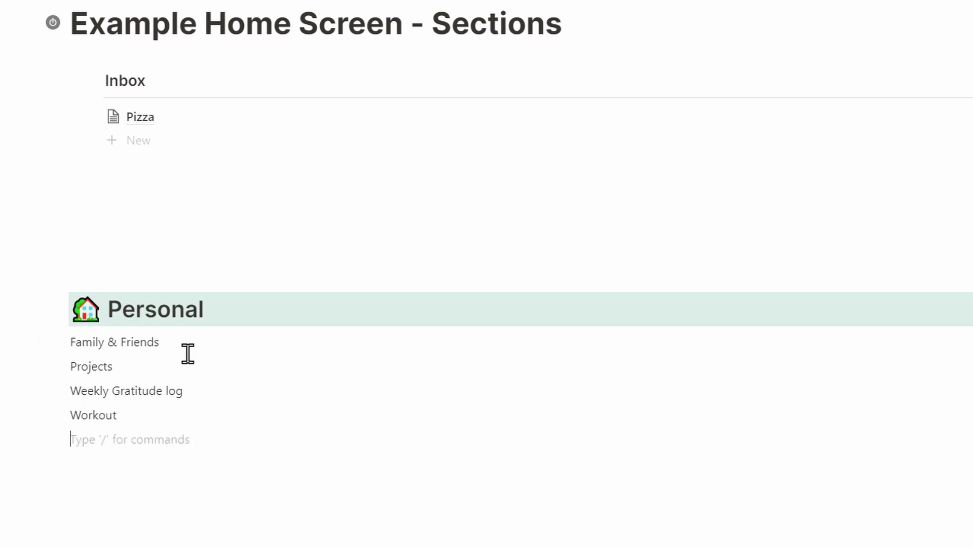
pyautogui.moveTo(188, 353); pyautogui.dragTo(66, 342)
# Turn the four Personal items into pages and delete the leftover Untitled row.
pyautogui.rightClick(88, 344)
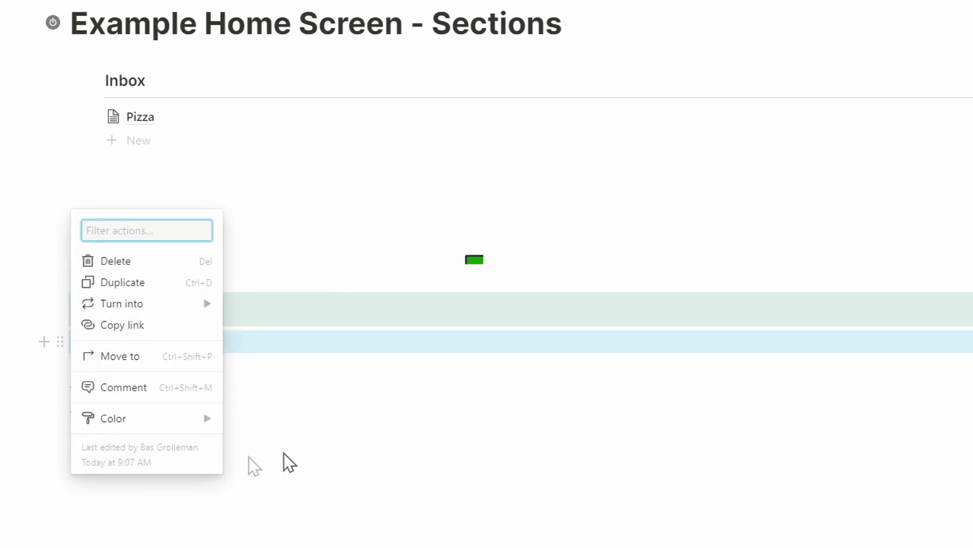
pyautogui.click(294, 152)
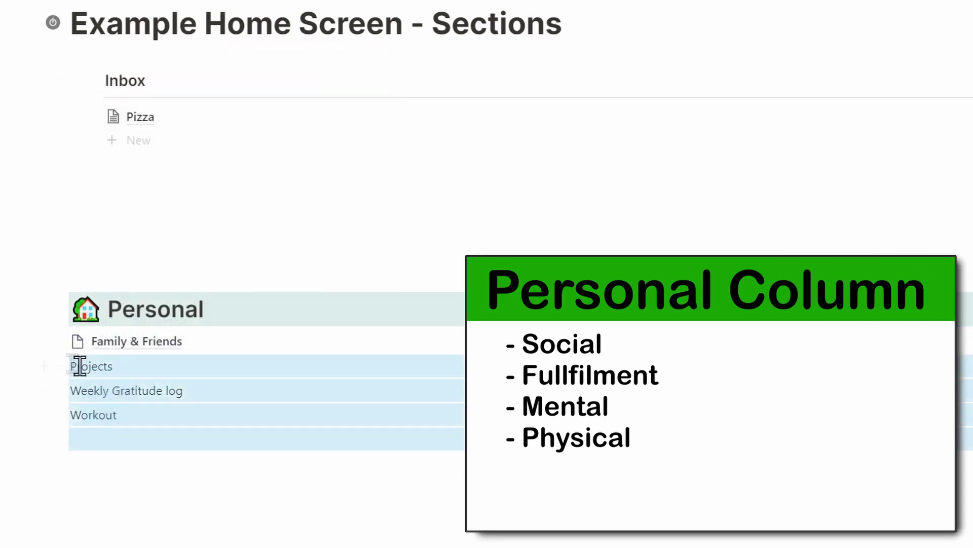
pyautogui.rightClick(80, 366)
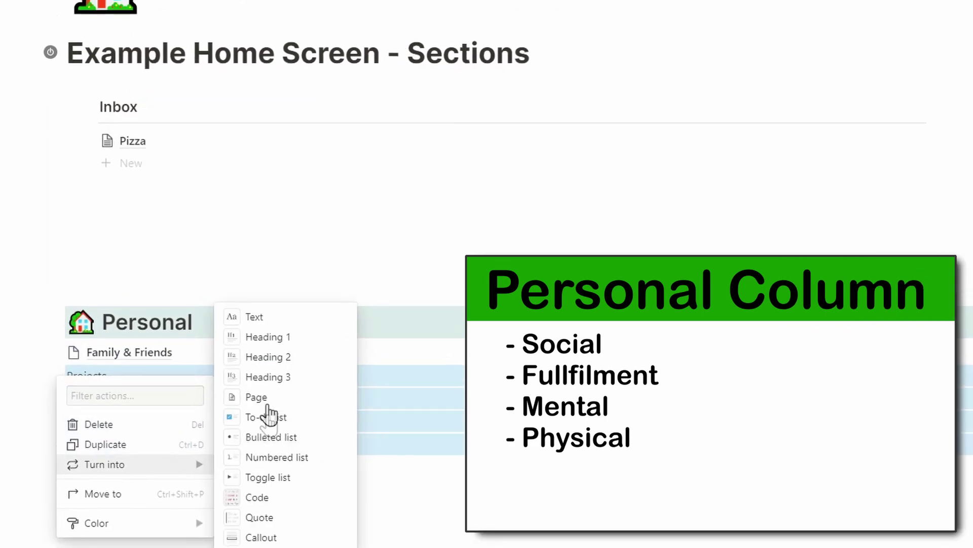
pyautogui.click(281, 393)
pyautogui.click(63, 419)
pyautogui.press('Delete')
# Give the pages family, tool, praying-hands and dumbbell emoji icons respectively.
pyautogui.click(93, 395)
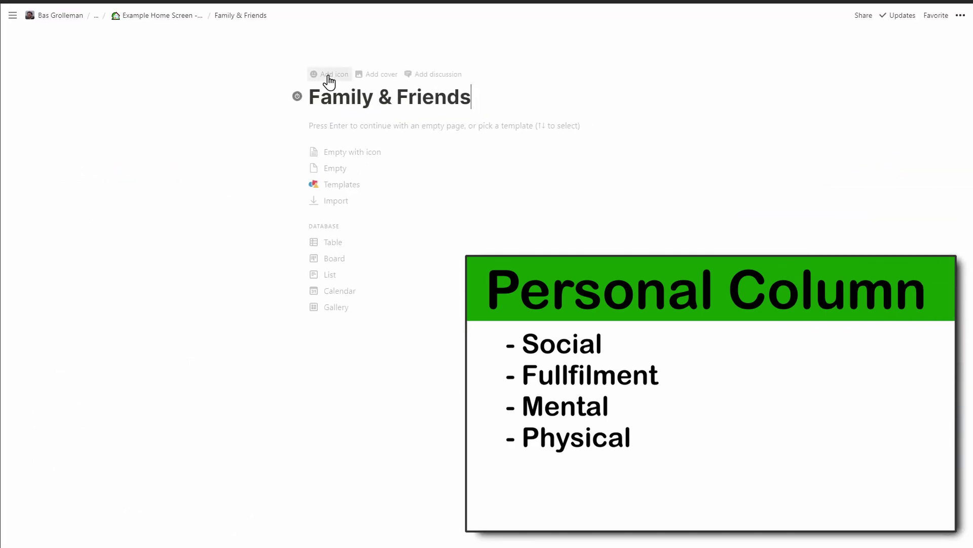
pyautogui.click(326, 79)
pyautogui.write('family')
pyautogui.click(248, 217)
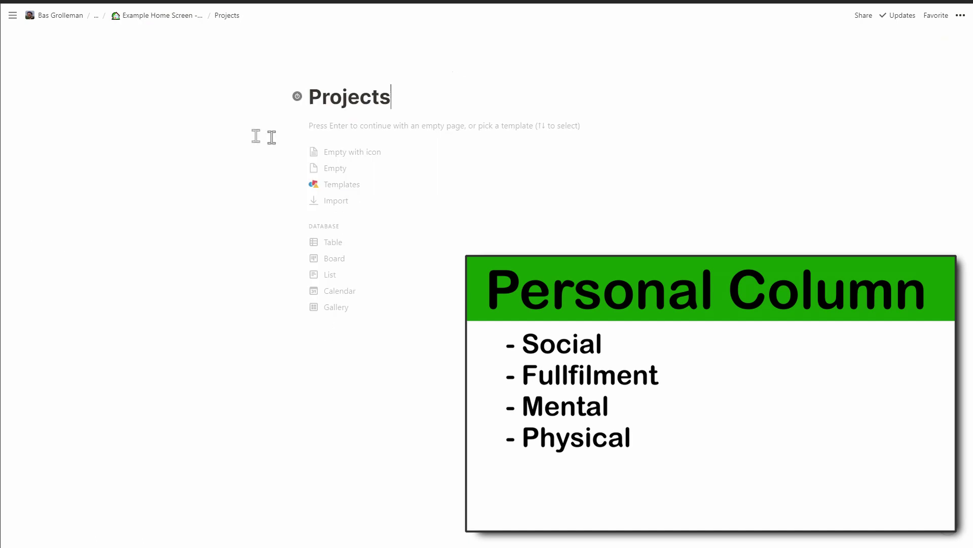
pyautogui.click(330, 100)
pyautogui.click(206, 39)
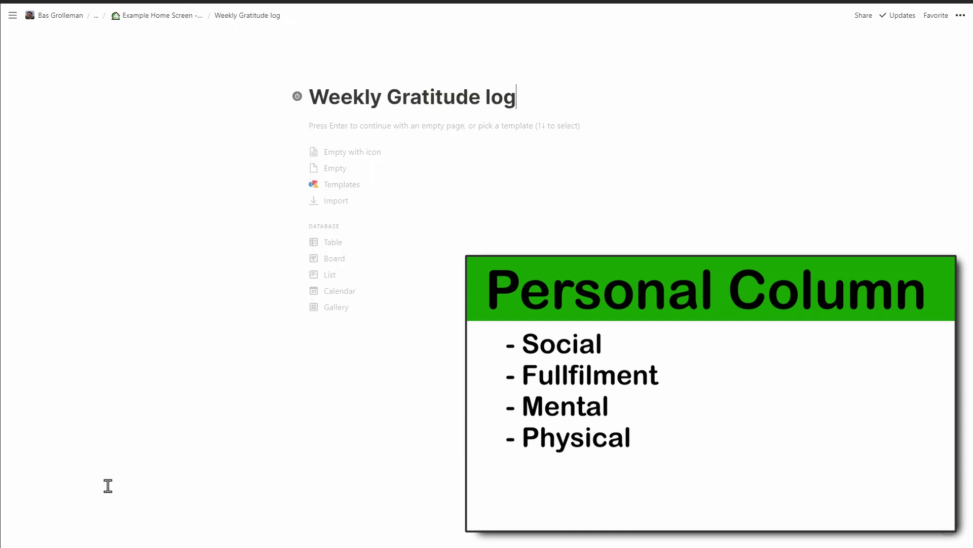
pyautogui.click(330, 76)
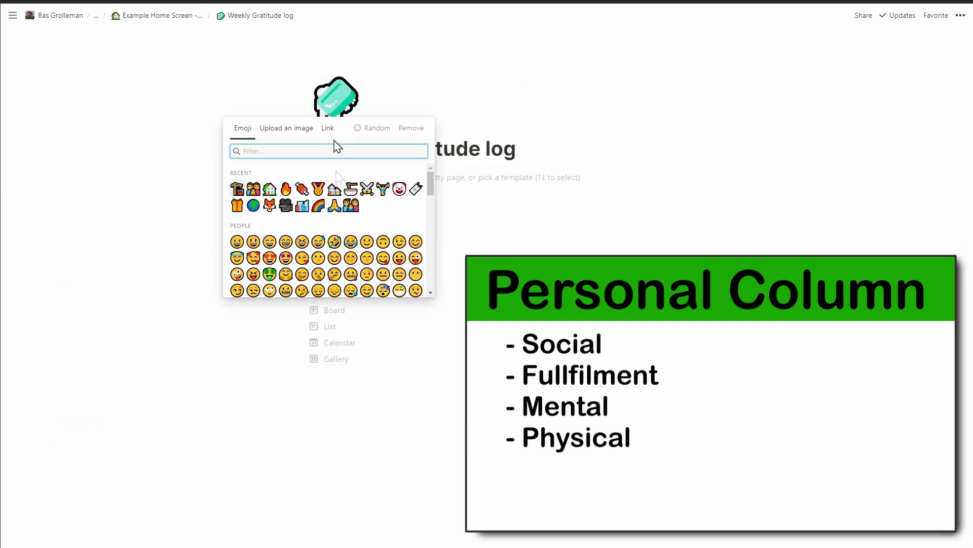
pyautogui.click(284, 239)
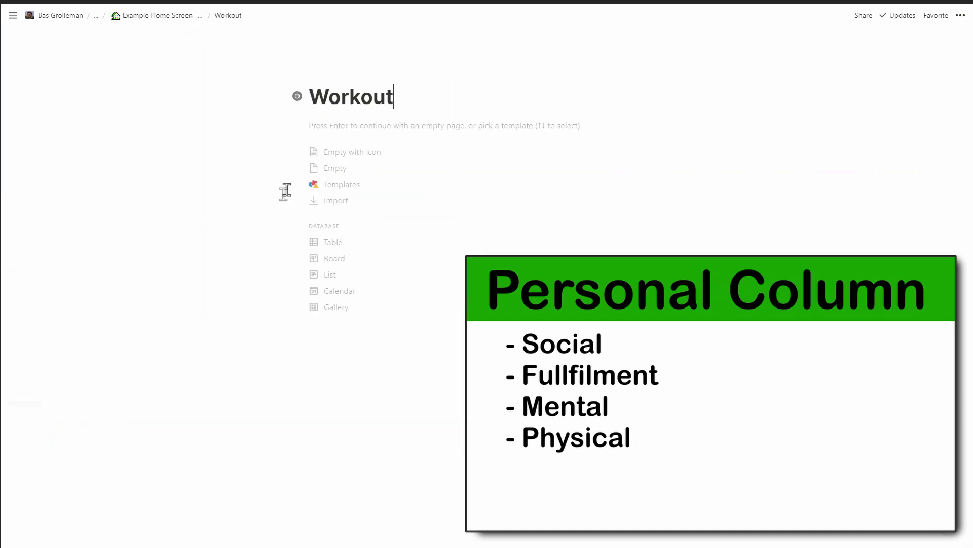
pyautogui.click(330, 76)
pyautogui.click(308, 208)
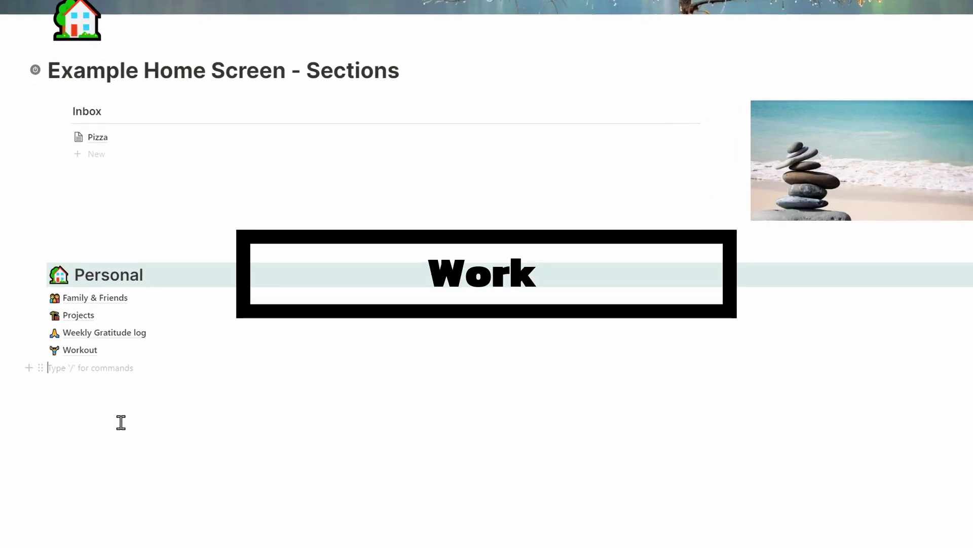
# Add a yellow-backed Work heading listing Daily job and Volunteer work.
pyautogui.write('# Work')
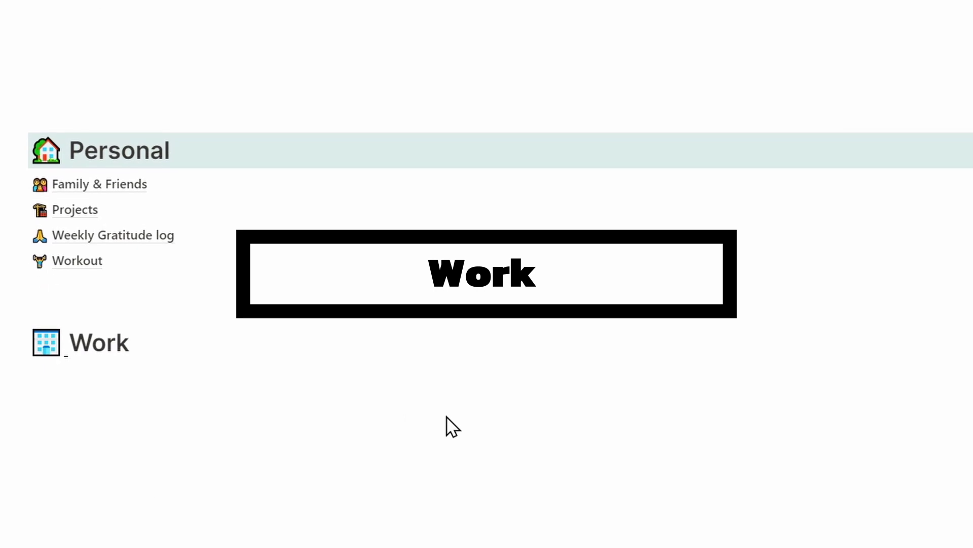
pyautogui.click(278, 400)
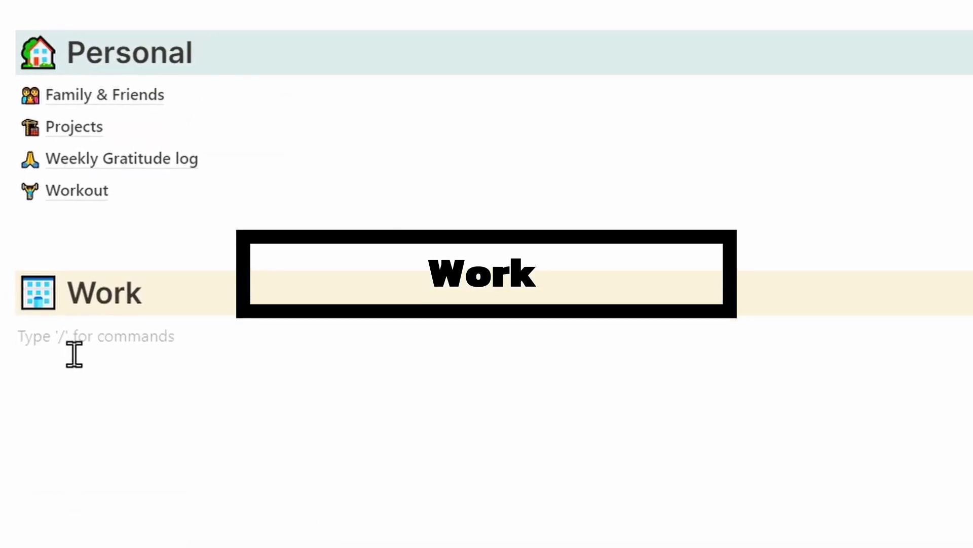
pyautogui.write('Daily job')
pyautogui.press('Return')
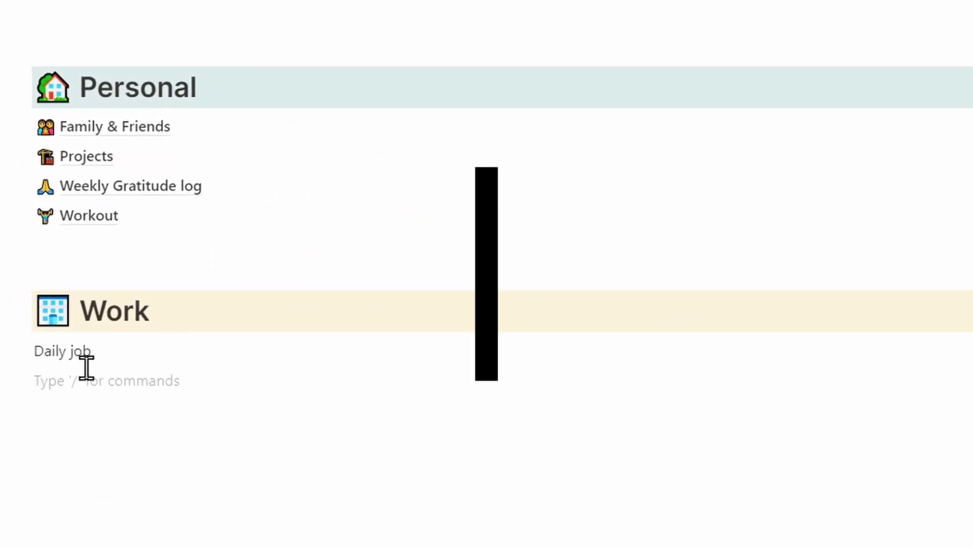
pyautogui.write('Vu')
pyautogui.press('BackSpace')
pyautogui.write('olunteer work')
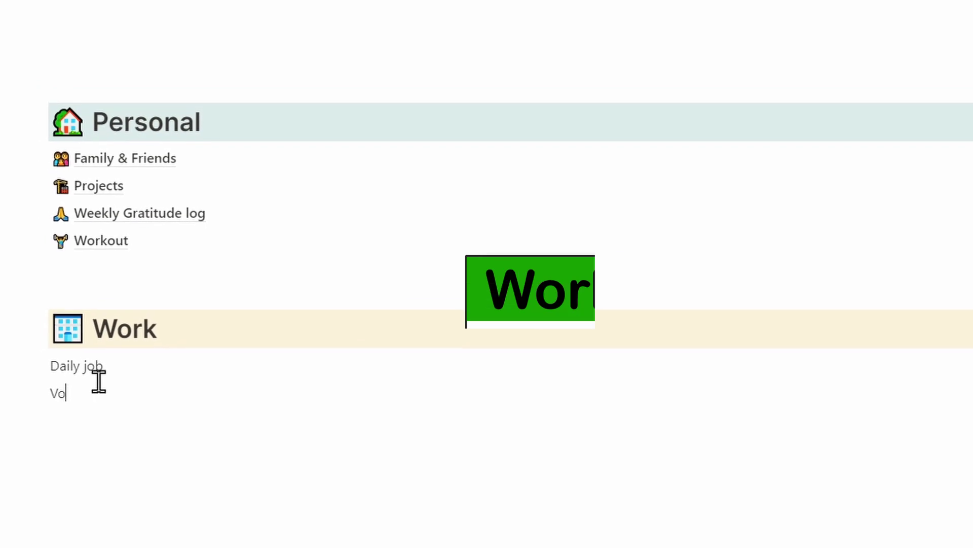
pyautogui.press('Return')
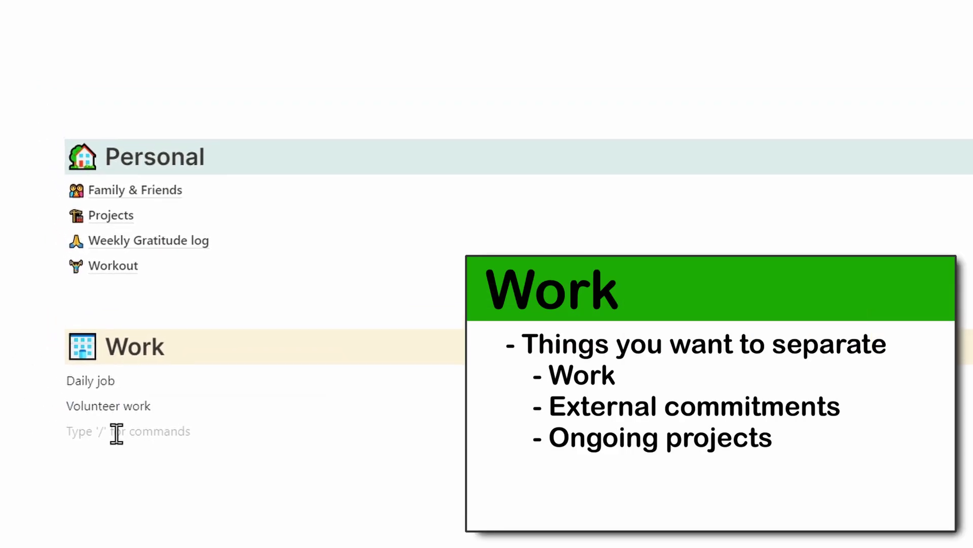
# Add Youtube Channel as the third Work item and select all three item lines.
pyautogui.write('Youtube Channel / Side')
pyautogui.press('BackSpace')
pyautogui.press('BackSpace')
pyautogui.press('BackSpace')
pyautogui.press('BackSpace')
pyautogui.press('BackSpace')
pyautogui.press('BackSpace')
pyautogui.press('BackSpace')
pyautogui.press('BackSpace')
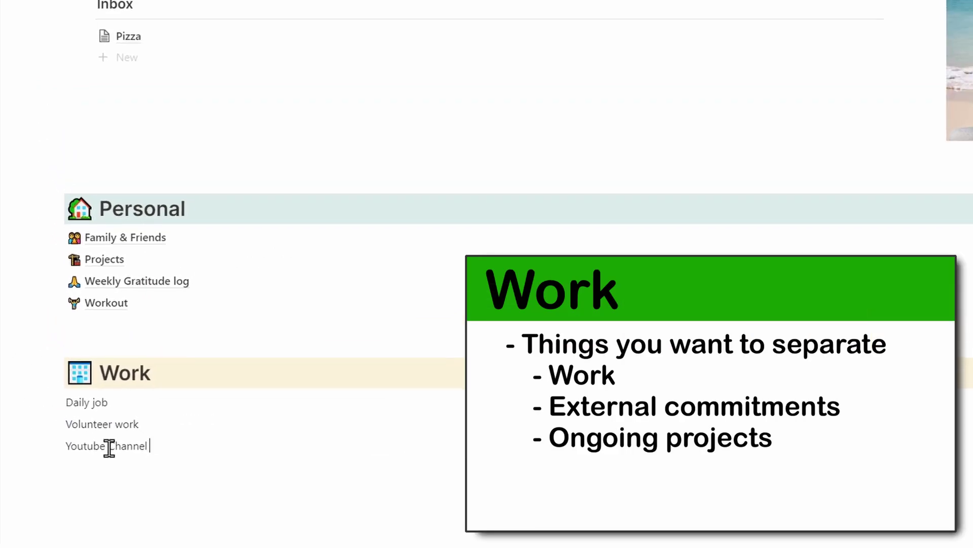
pyautogui.press('Return')
pyautogui.press('BackSpace')
pyautogui.press('Escape')
pyautogui.hotkey('shift', 'Up')
pyautogui.hotkey('shift', 'Up')
# Turn the three selected Work items into pages.
pyautogui.rightClick(75, 430)
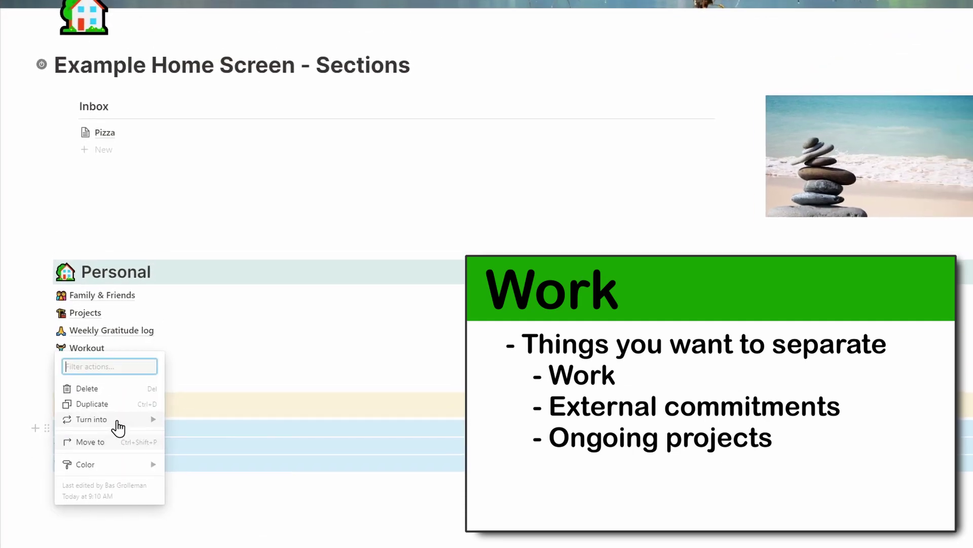
pyautogui.click(106, 454)
pyautogui.click(76, 421)
# Give the Daily job page a money-bag icon.
pyautogui.click(363, 12)
pyautogui.click(373, 43)
pyautogui.write('money')
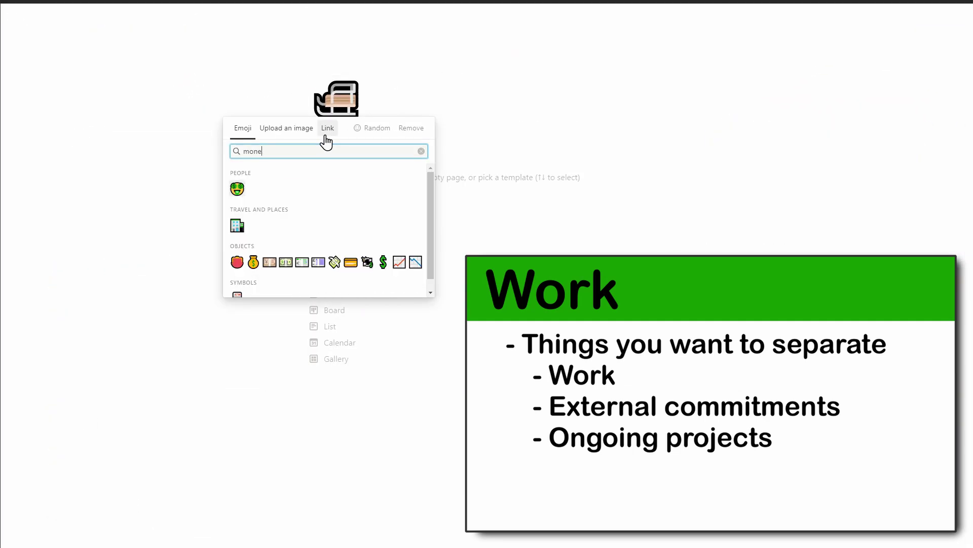
pyautogui.click(254, 262)
pyautogui.click(157, 15)
pyautogui.scroll(-4, 183, 254)
# Give Volunteer work a tree icon and Youtube Channel a film-camera icon.
pyautogui.click(92, 392)
pyautogui.click(329, 74)
pyautogui.click(157, 15)
pyautogui.click(101, 480)
pyautogui.click(330, 74)
pyautogui.click(318, 205)
pyautogui.click(157, 15)
pyautogui.scroll(-5, 168, 480)
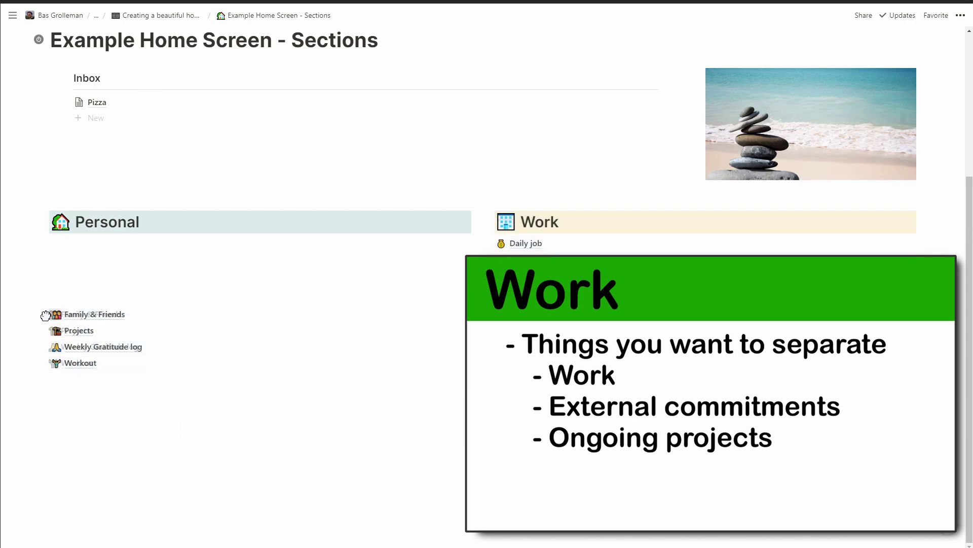
pyautogui.scroll(2, 449, 448)
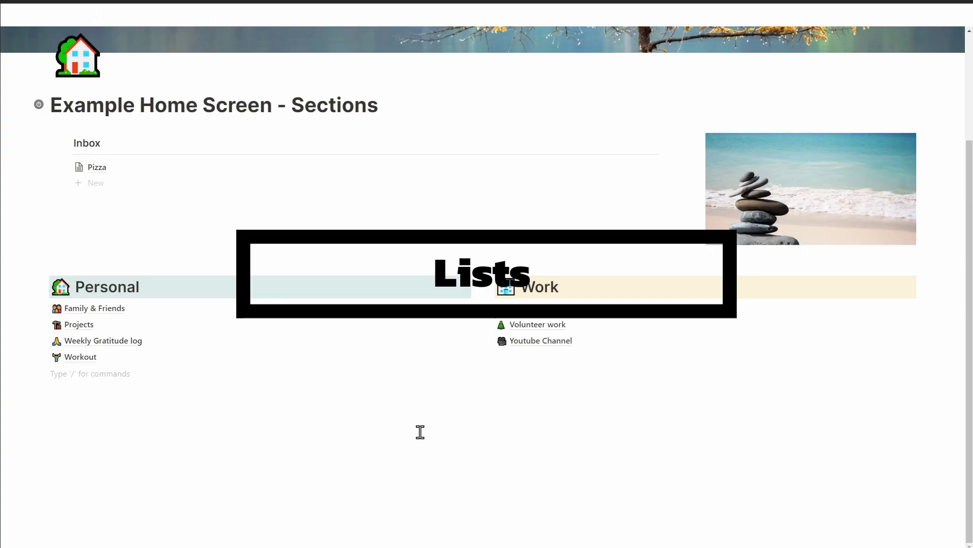
# Add a Lists heading and turn its Recipies, Wishlists and Bookmarks items into pages.
pyautogui.scroll(-1, 421, 432)
pyautogui.write('Lists')
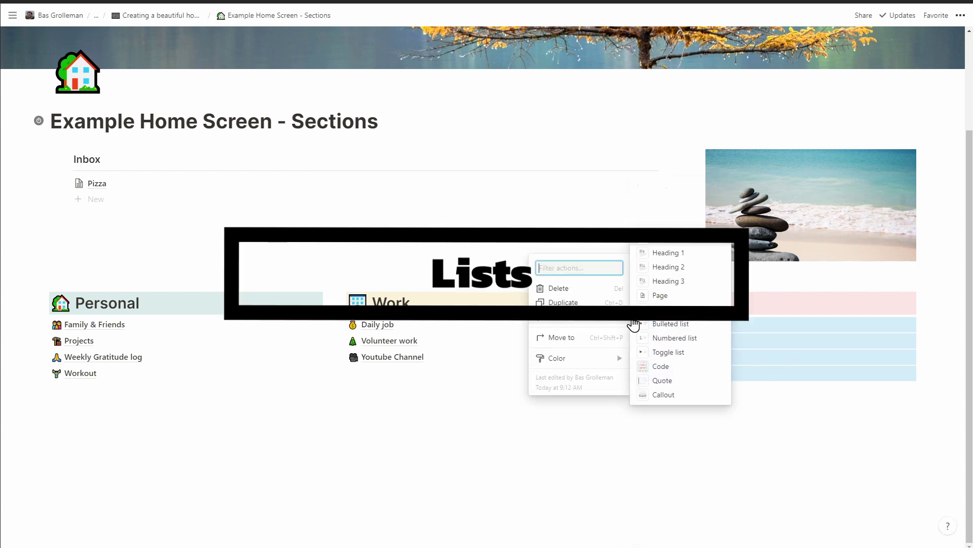
pyautogui.click(654, 296)
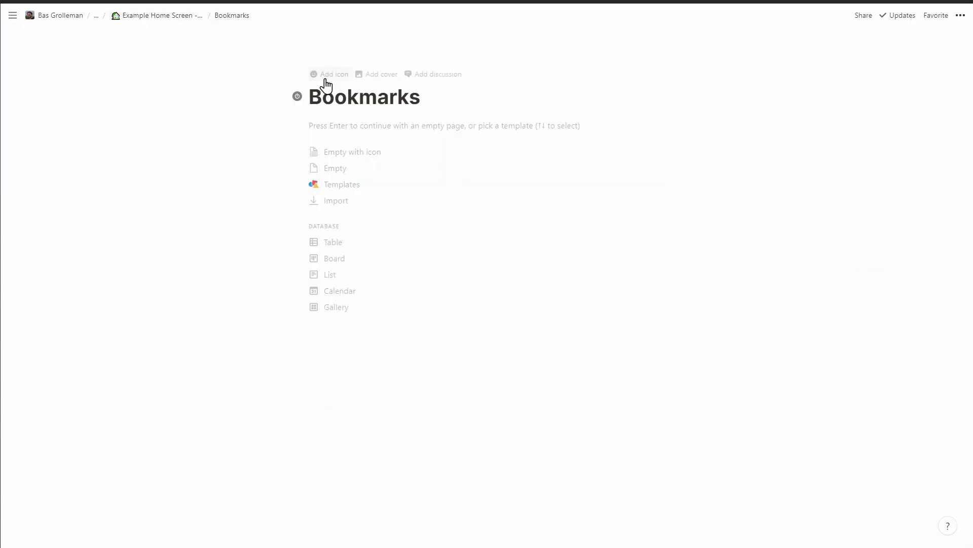
pyautogui.click(167, 16)
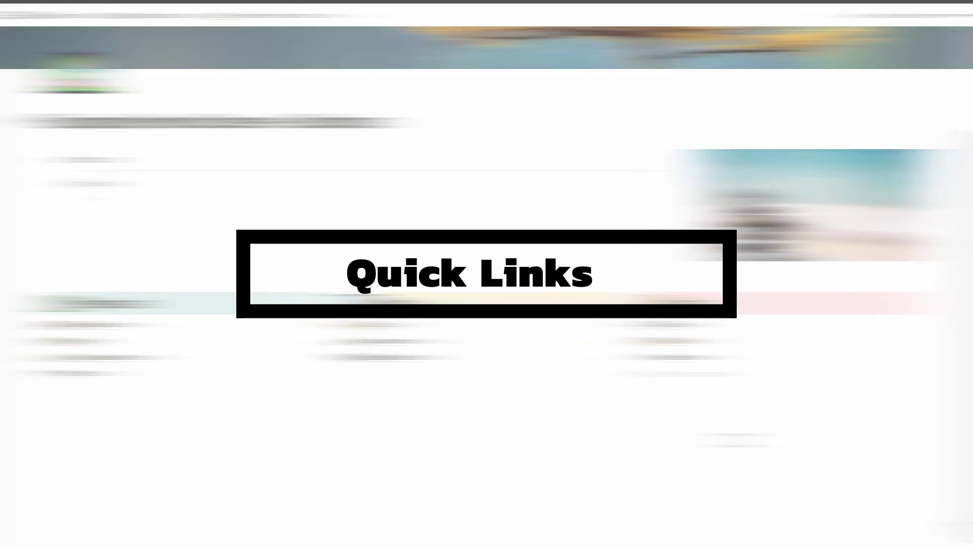
# Add a light-blue Quick Links heading as a fourth column beside Lists.
pyautogui.write('Quick Links')
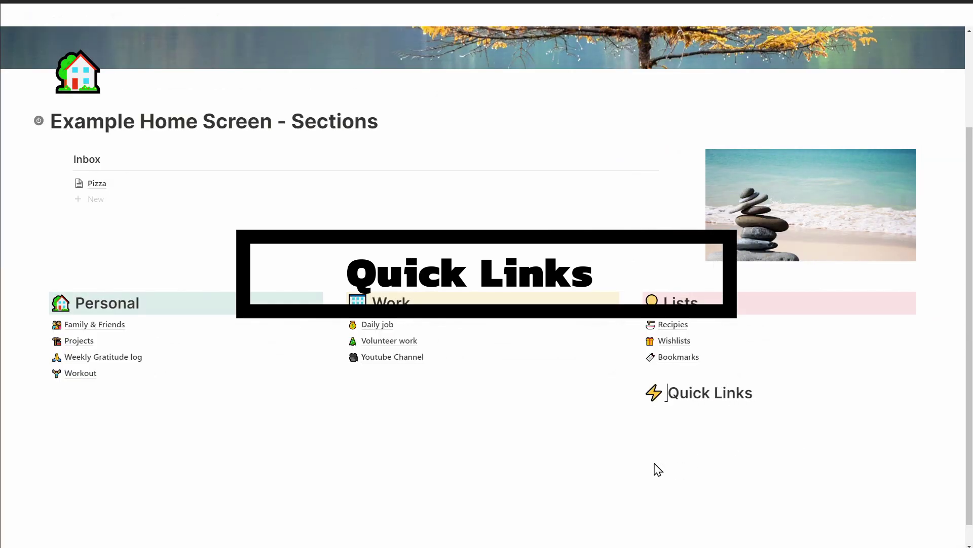
pyautogui.click(637, 392)
pyautogui.moveTo(610, 443)
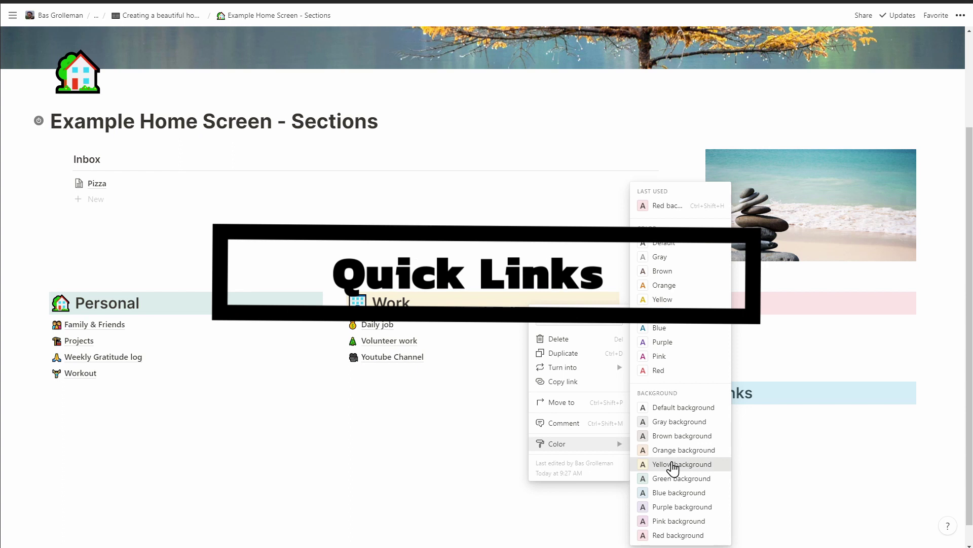
pyautogui.click(681, 478)
pyautogui.click(652, 492)
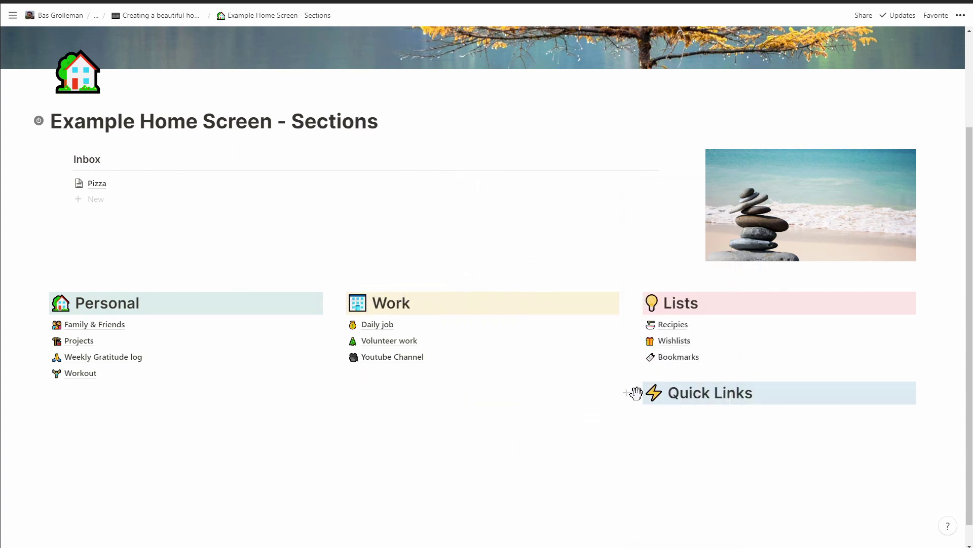
pyautogui.moveTo(914, 306); pyautogui.dragTo(916, 307)
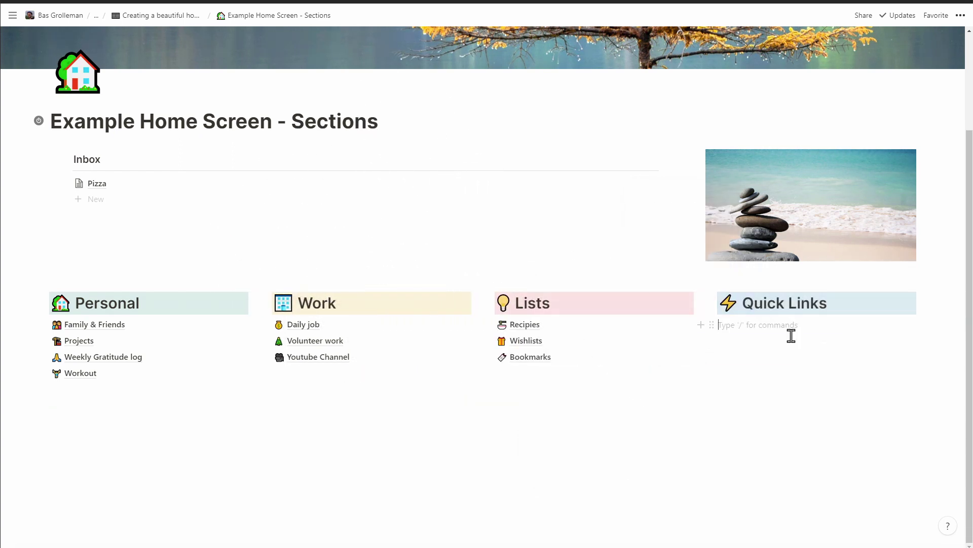
# Link the home-screen tutorial page under Quick Links with /link.
pyautogui.write('/link')
pyautogui.press('Return')
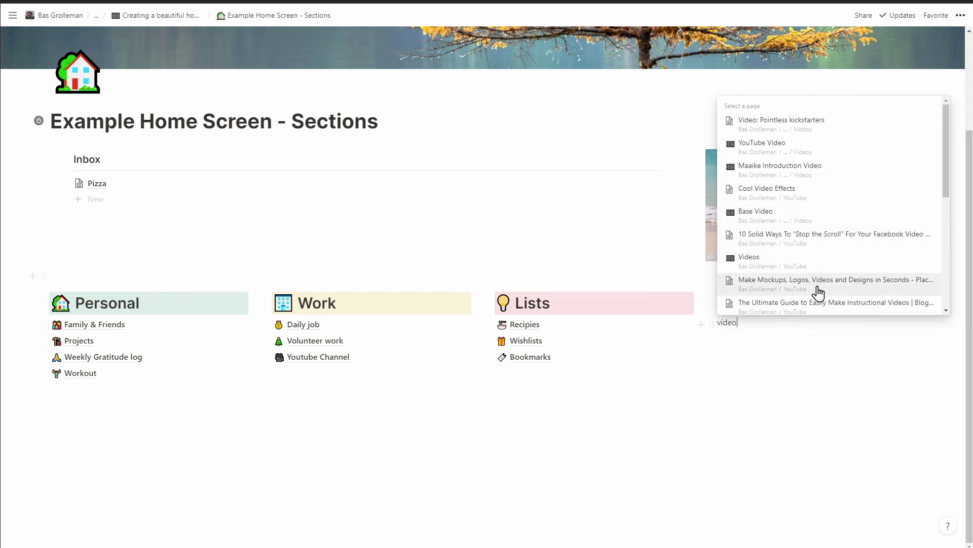
pyautogui.press('Escape')
pyautogui.write('/link')
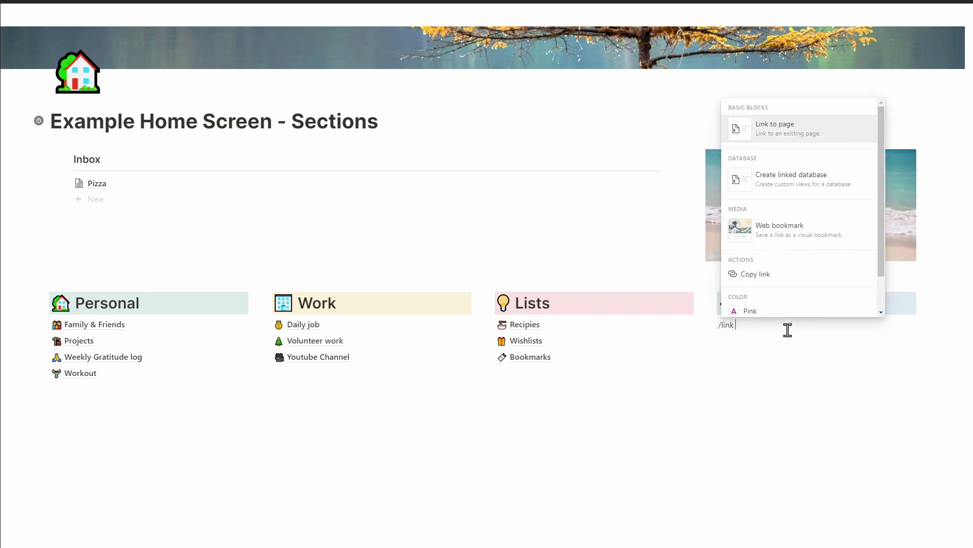
pyautogui.press('Return')
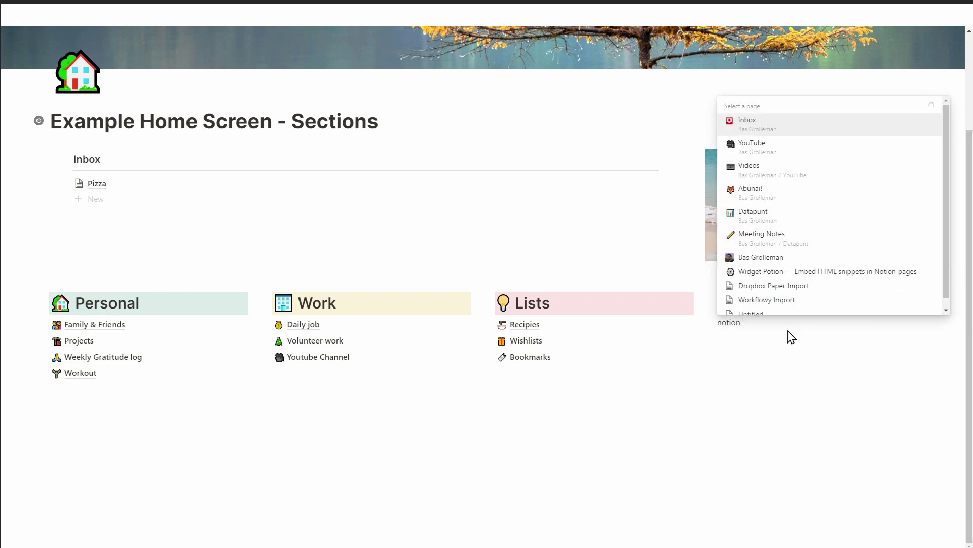
pyautogui.press('Return')
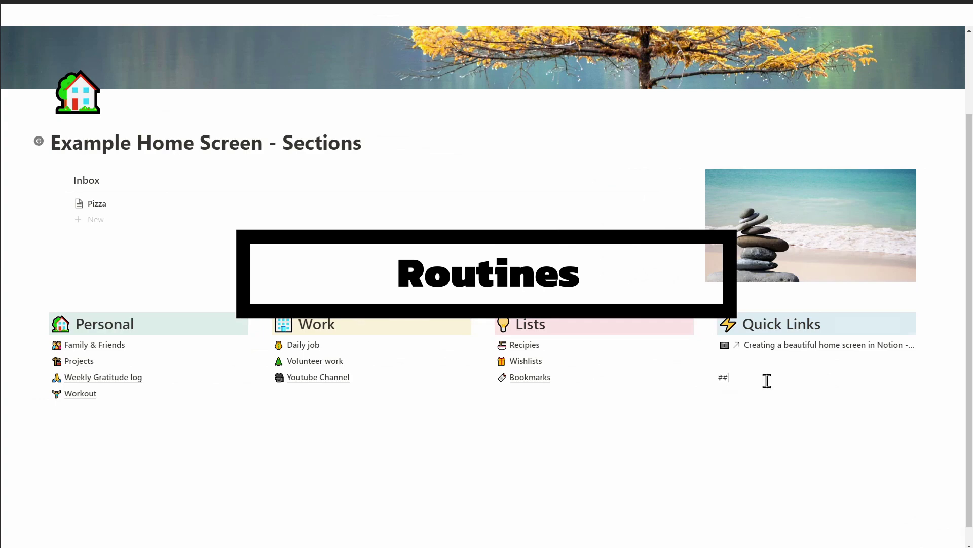
# Add a purple-background Routines heading listing Weekly review, Workout Routine and Cleaning Schedule.
pyautogui.write('Routines /backgro pu')
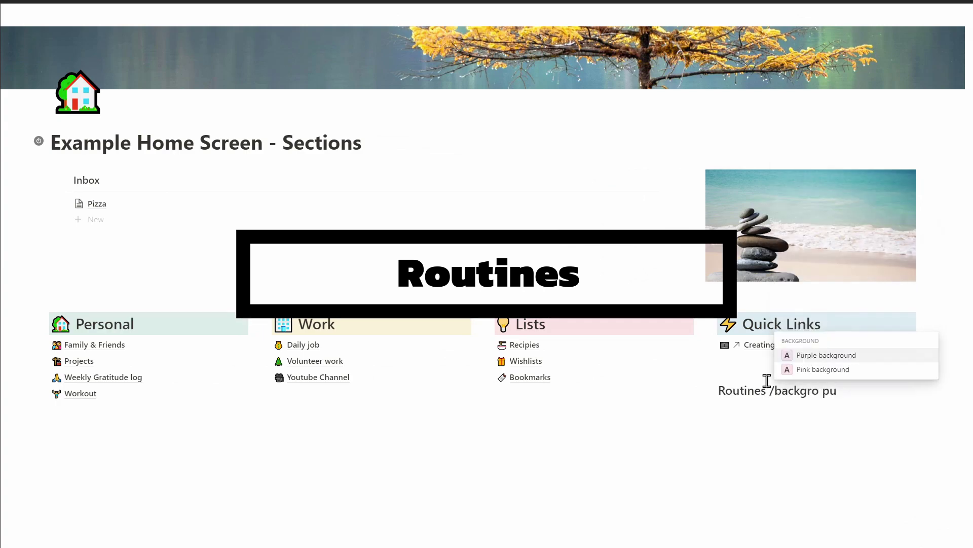
pyautogui.press('Return')
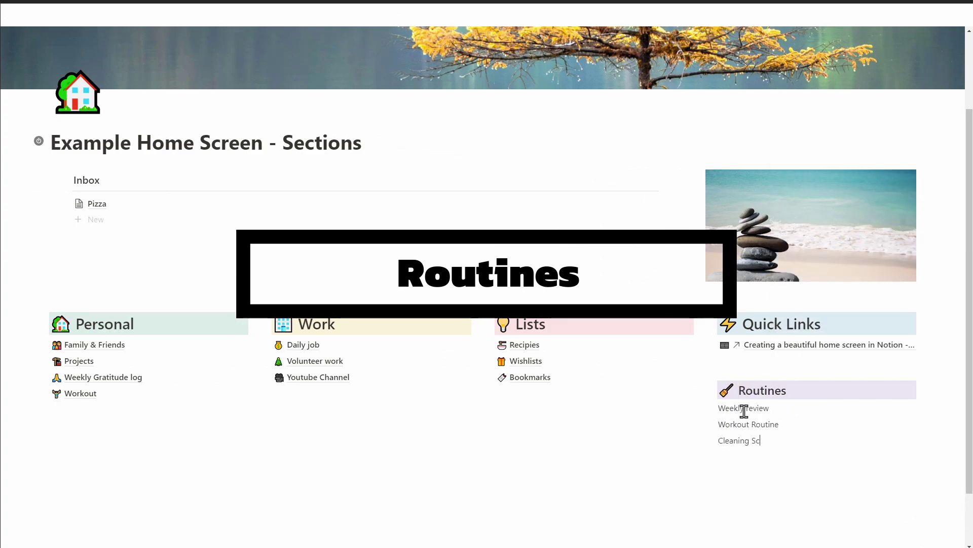
pyautogui.write('Schedule')
# Turn the three routine lines into pages and give Workout Routine an icon.
pyautogui.press('Escape')
pyautogui.hotkey('shift', 'Up')
pyautogui.hotkey('shift', 'Up')
pyautogui.hotkey('ctrl', 'alt', '9')
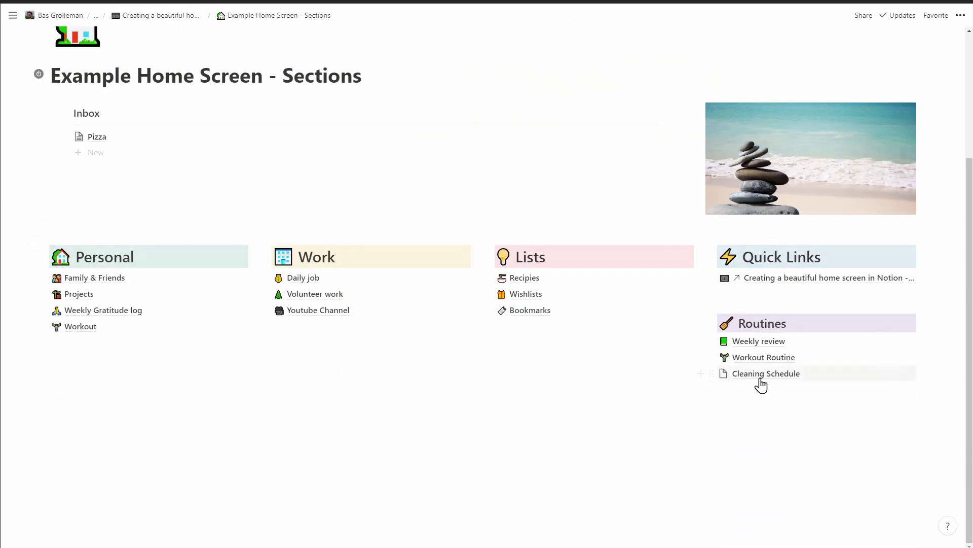
pyautogui.click(761, 382)
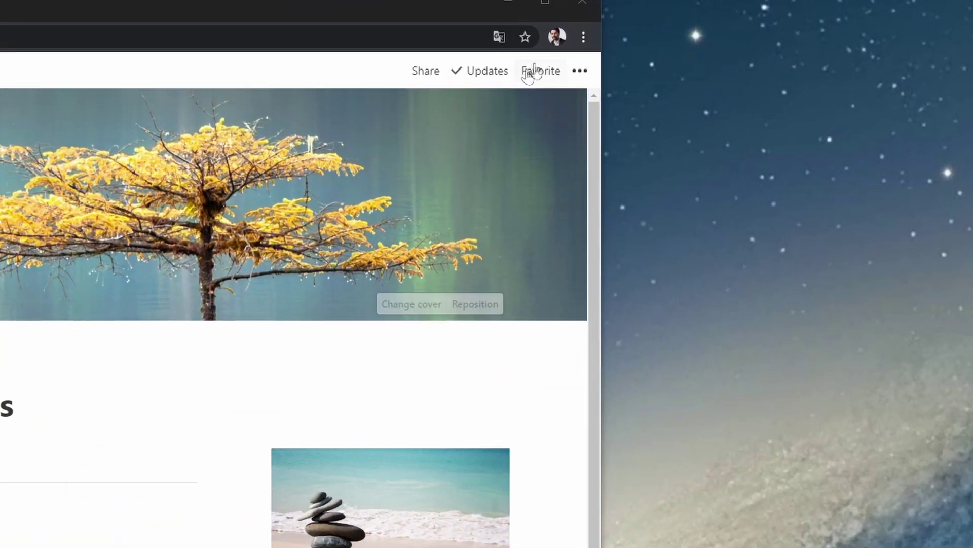
# Create a Chrome shortcut for Example Home Screen that opens as its own window.
pyautogui.click(545, 37)
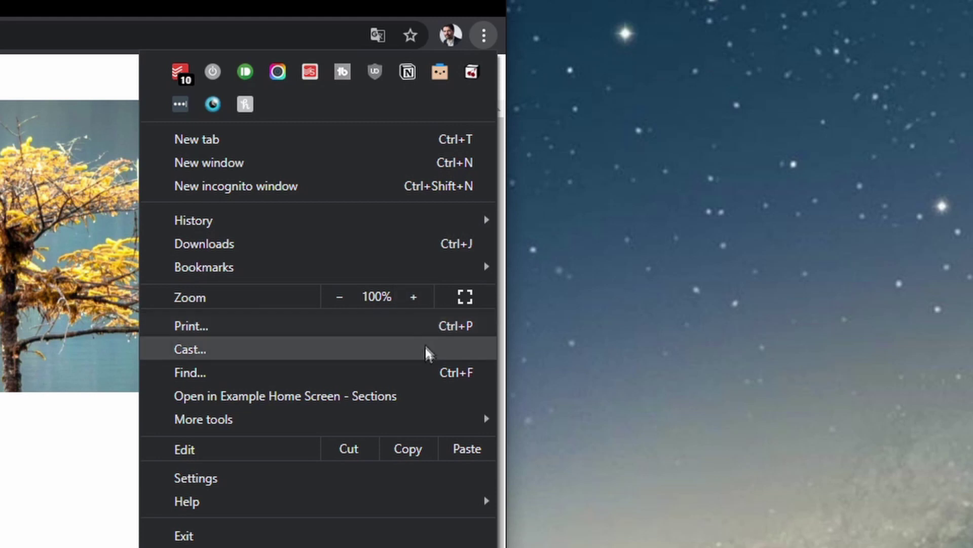
pyautogui.moveTo(418, 425)
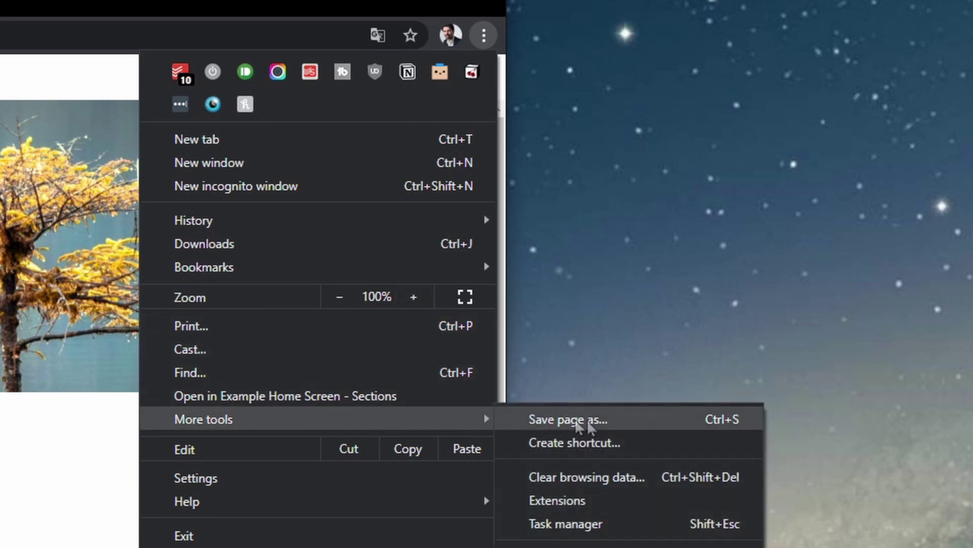
pyautogui.click(681, 443)
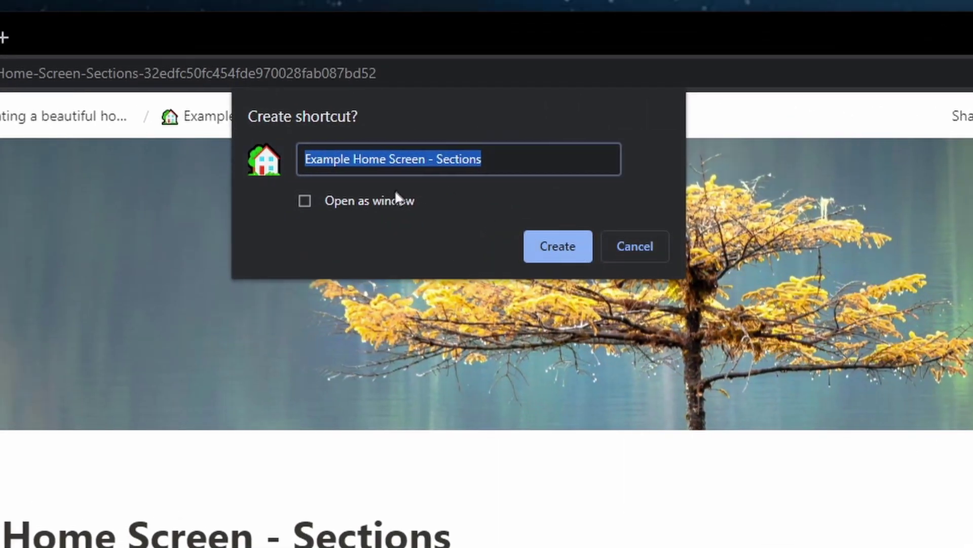
pyautogui.click(388, 201)
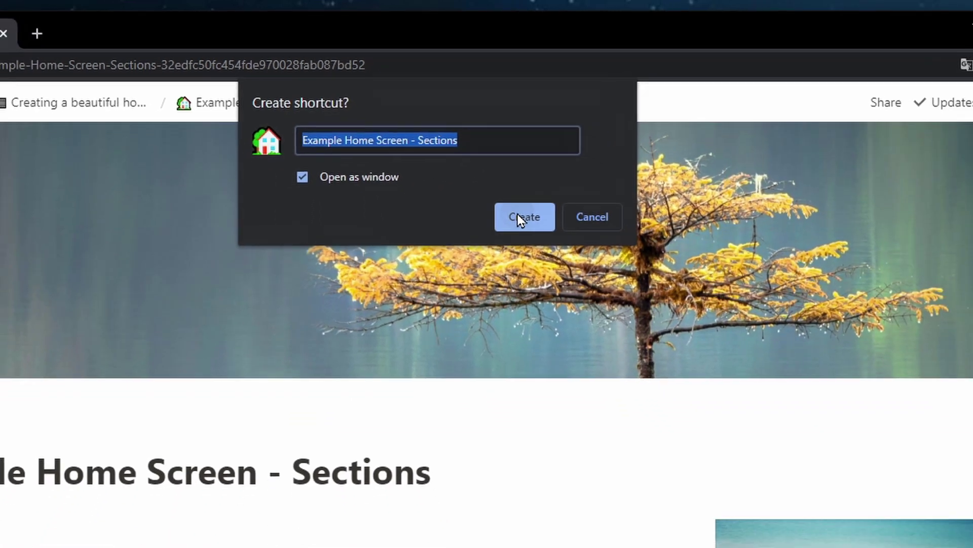
pyautogui.click(553, 248)
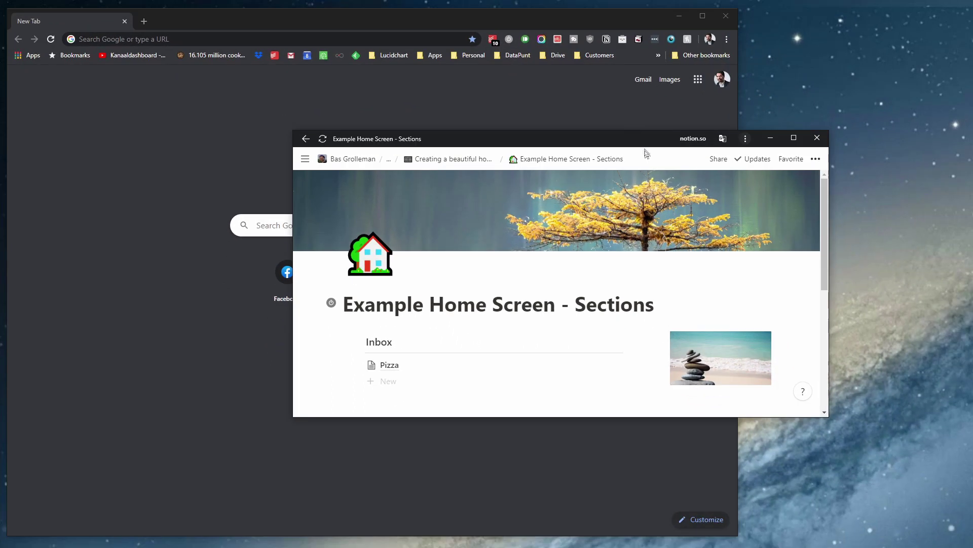
# Launch the Example Home Screen app from the Start menu search.
pyautogui.moveTo(624, 138); pyautogui.dragTo(505, 98)
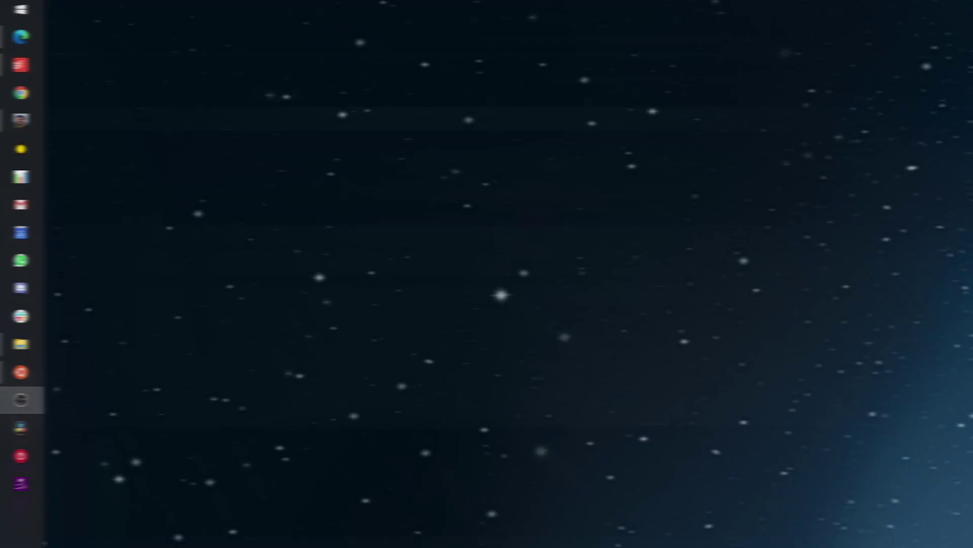
pyautogui.press('super')
pyautogui.write('exampl')
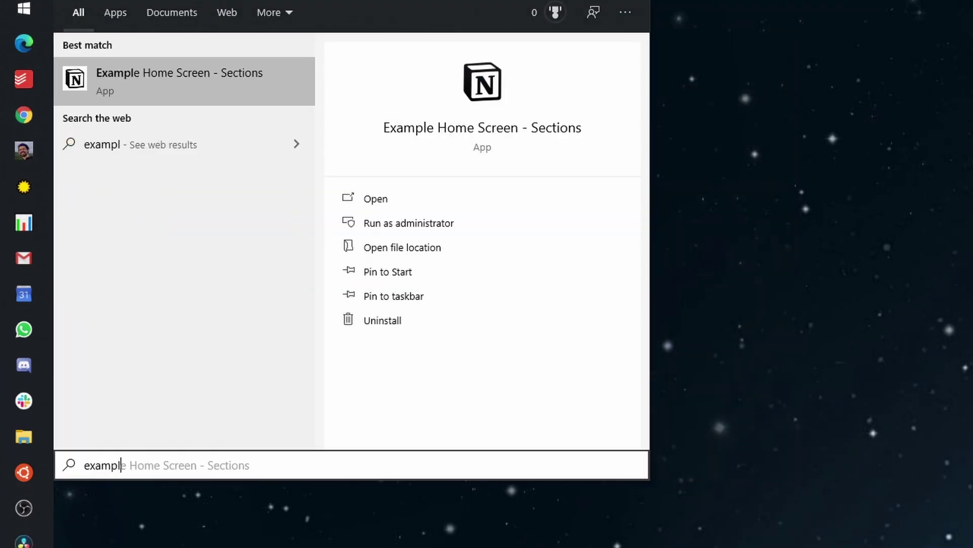
pyautogui.press('Return')
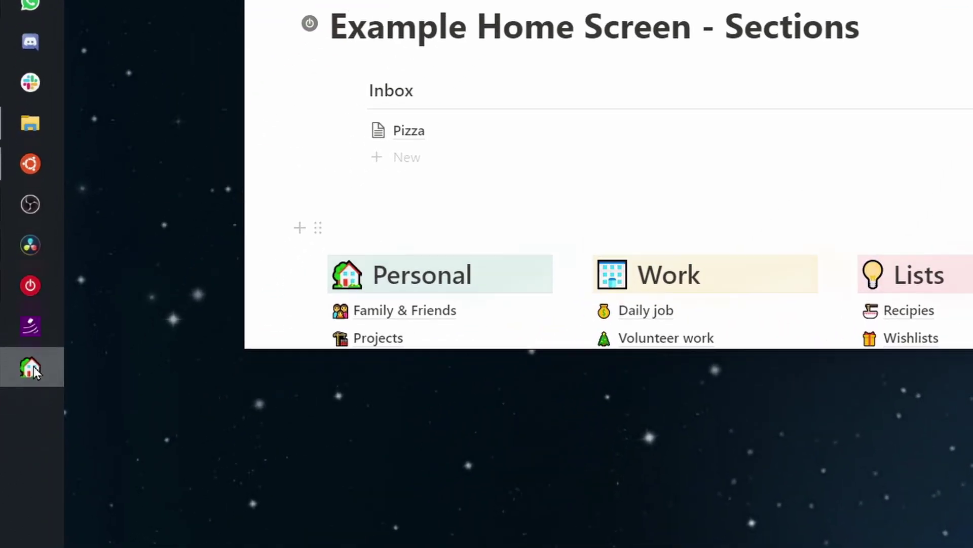
# Pin the Home Screen app to the taskbar, close it, and relaunch from the pinned icon.
pyautogui.rightClick(27, 410)
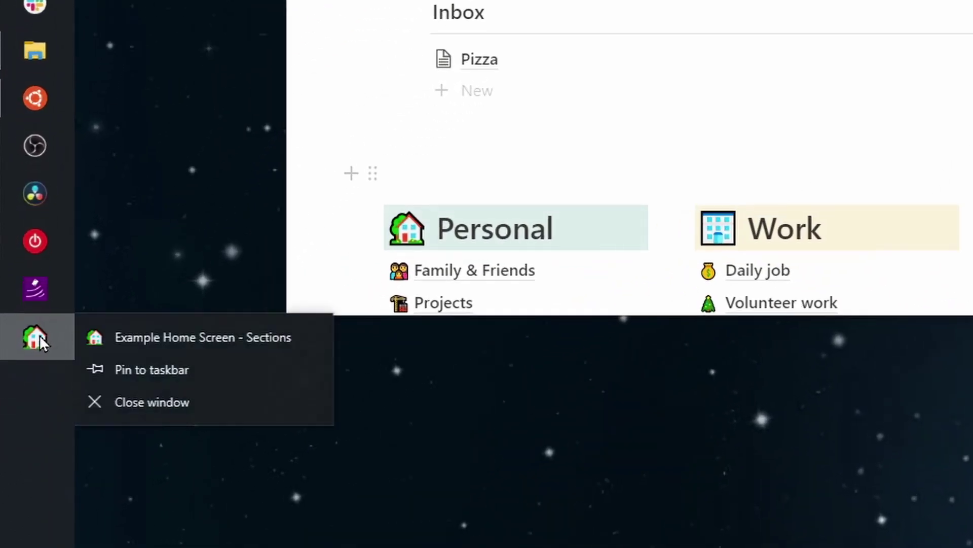
pyautogui.click(146, 377)
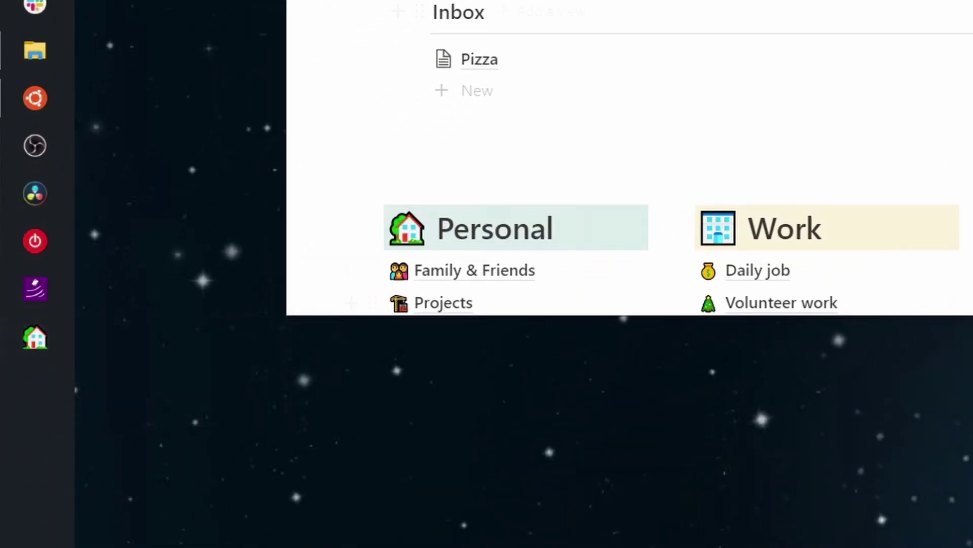
pyautogui.hotkey('alt', 'F4')
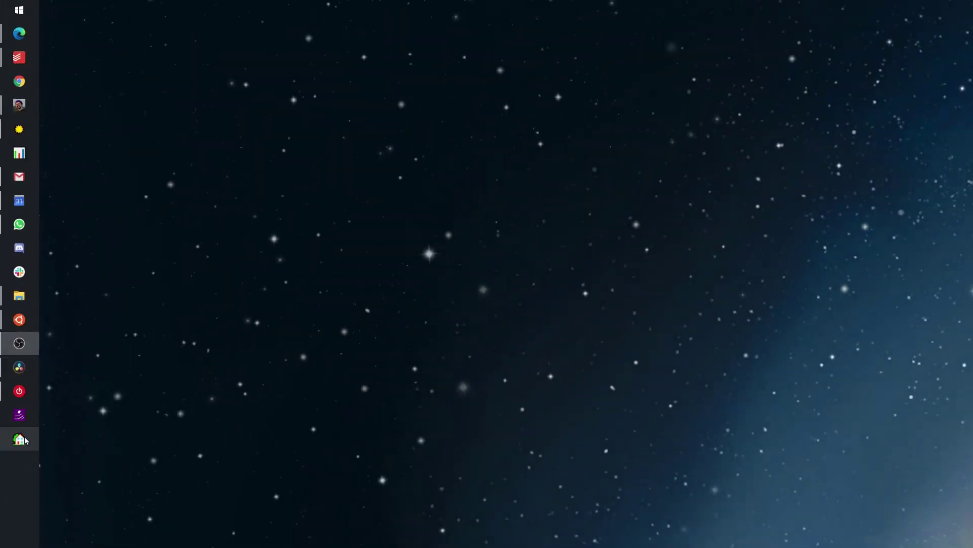
pyautogui.click(20, 439)
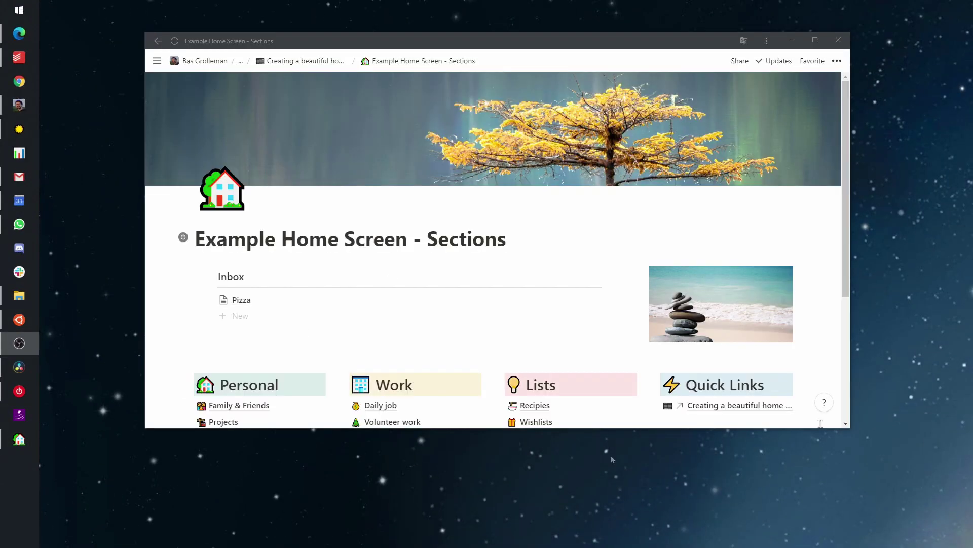
pyautogui.click(18, 439)
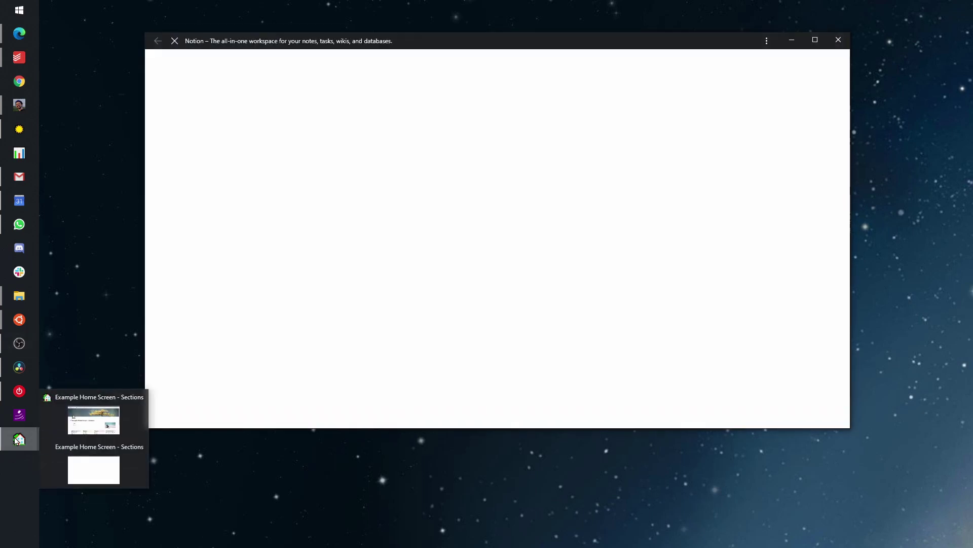